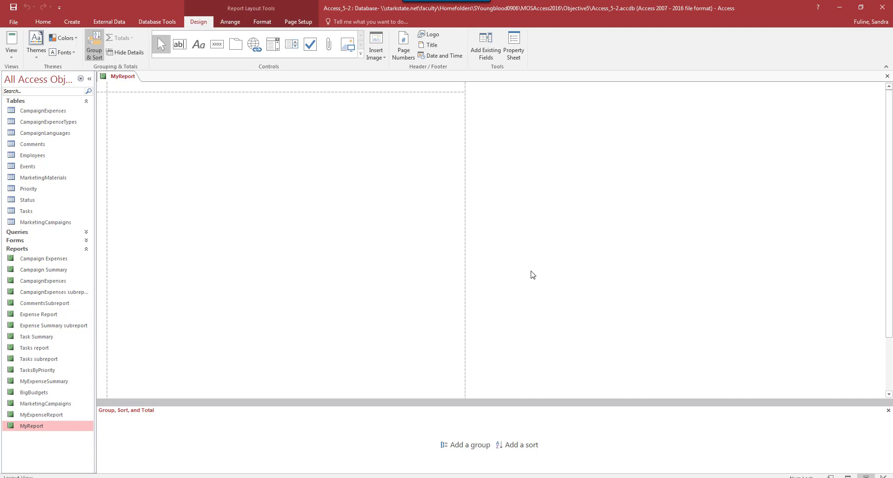
Add the TaskID, CampaignID, TaskName, Description and Status fields from the Tasks table to the empty MyReport
click(487, 52)
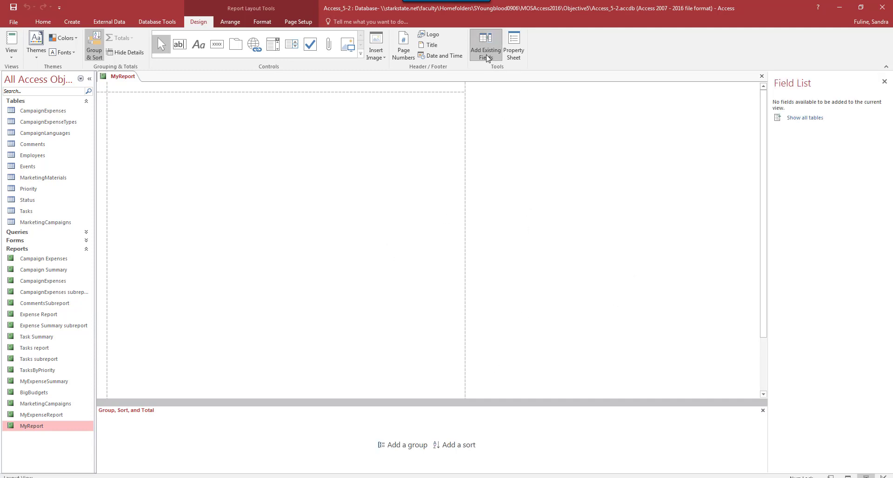
click(813, 120)
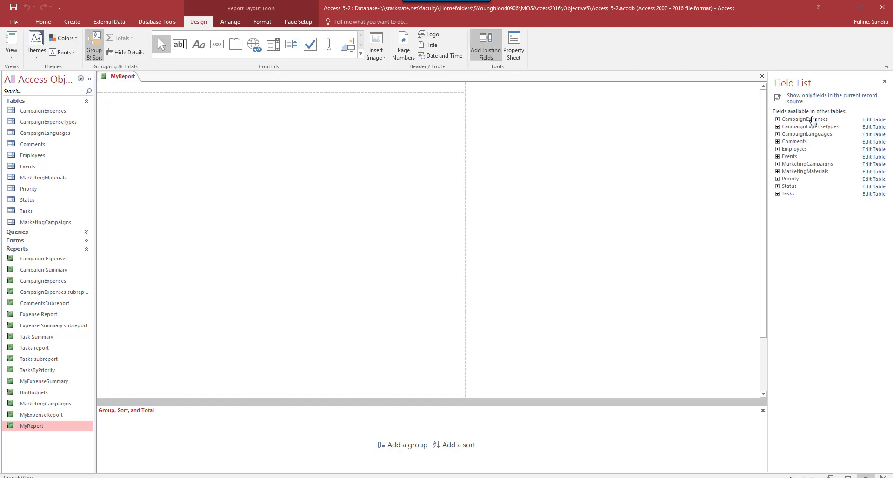
click(777, 193)
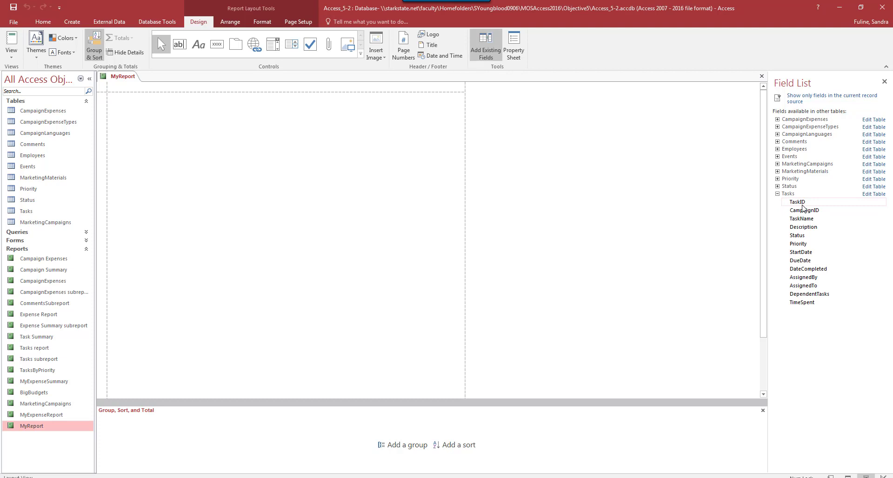
double_click(802, 202)
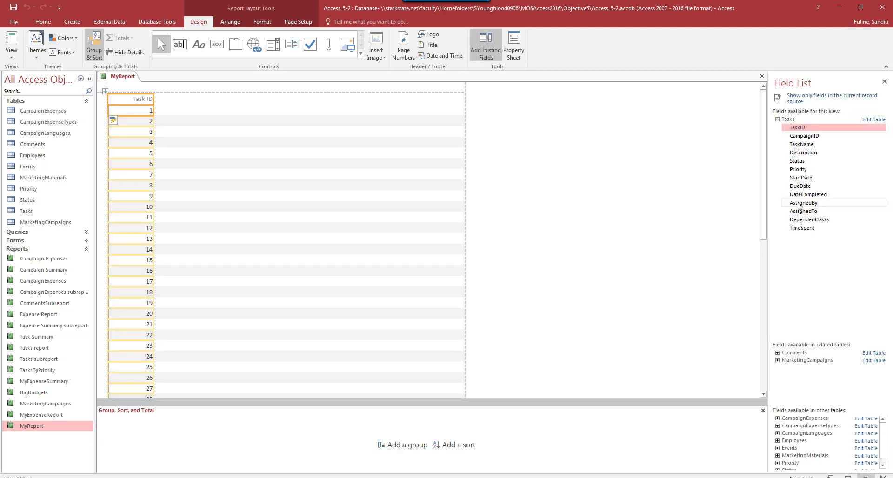
double_click(797, 138)
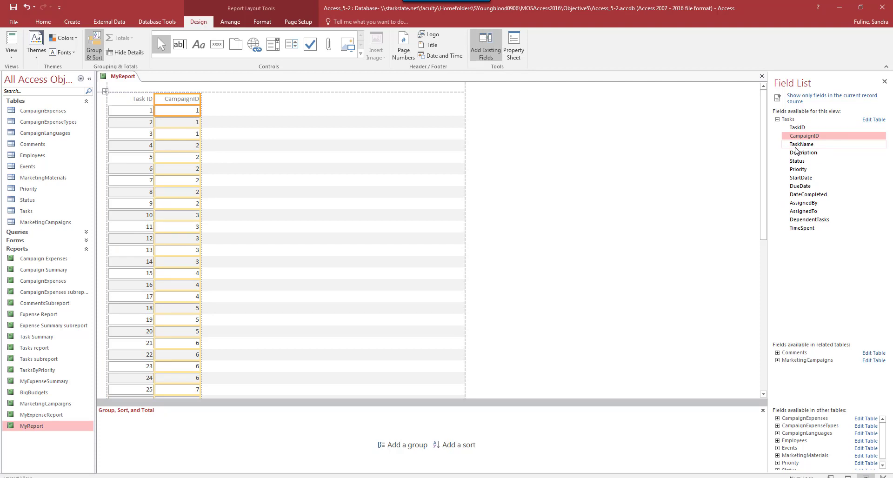
double_click(796, 144)
double_click(796, 153)
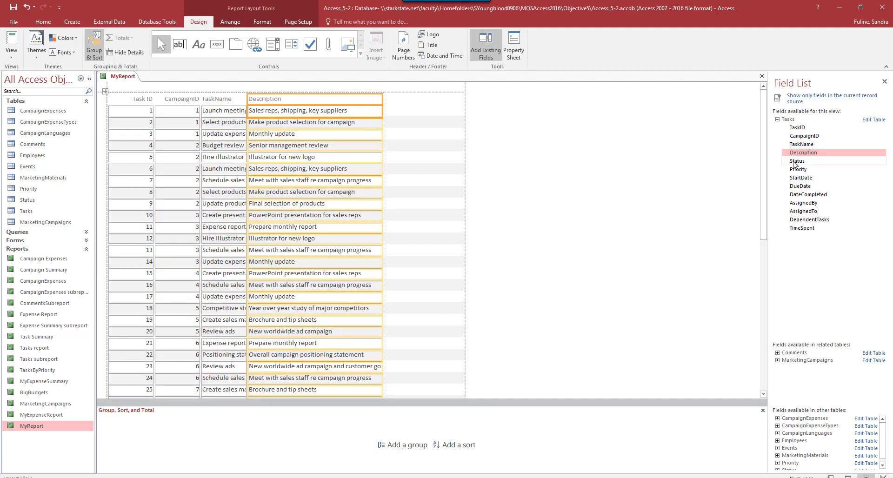
double_click(796, 162)
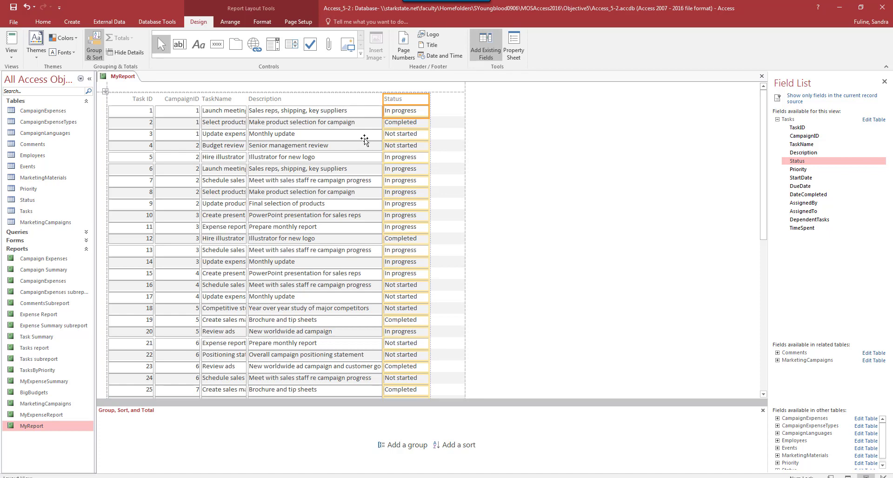
click(883, 84)
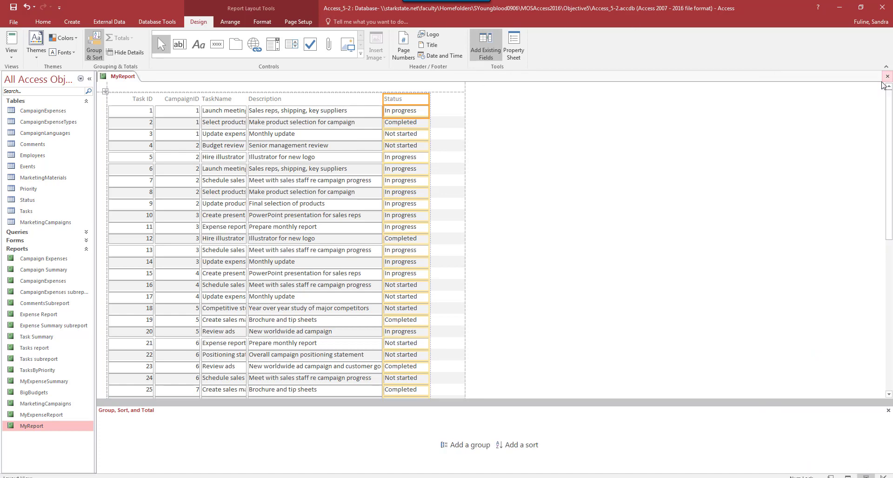
Open the record source of the whole report in the Query Builder from its data properties
click(516, 46)
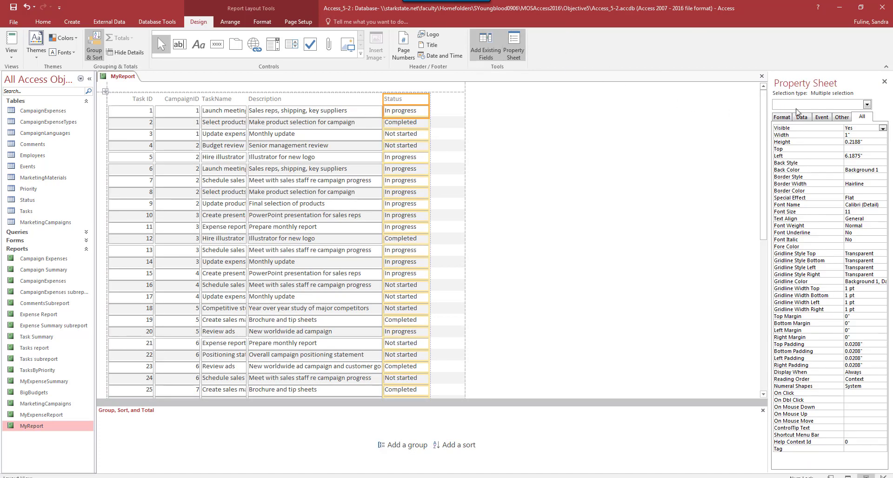
click(867, 105)
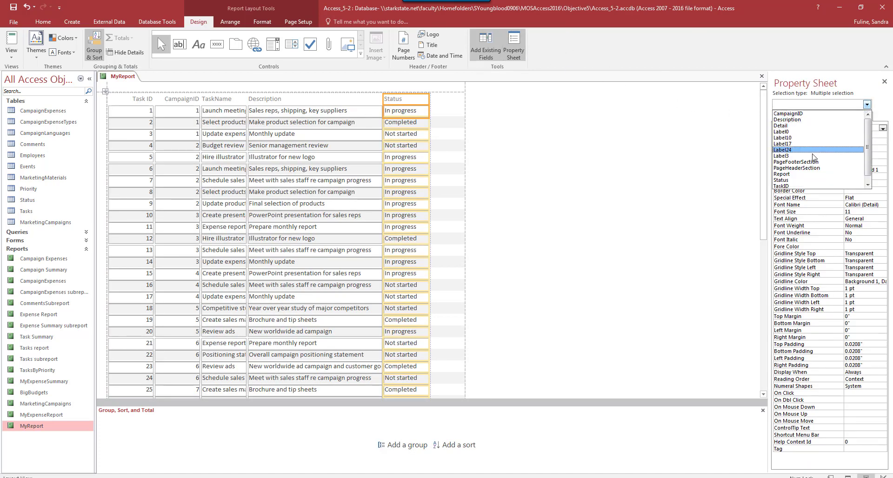
click(797, 174)
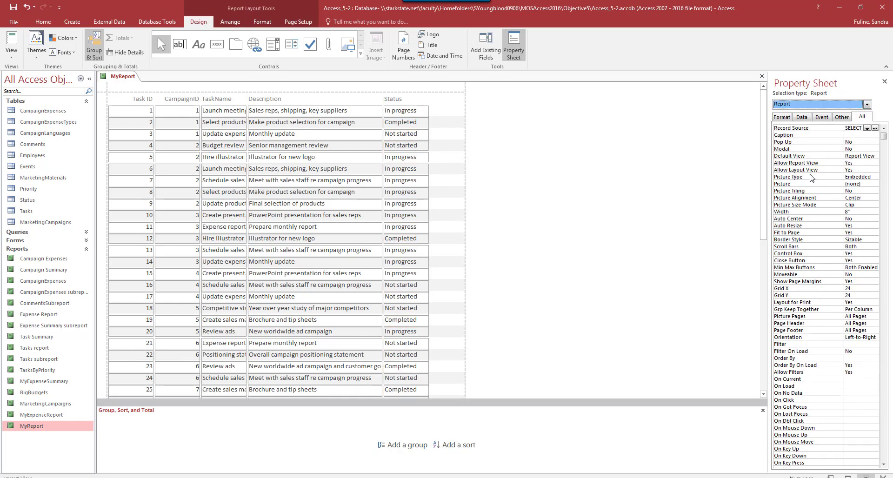
click(806, 119)
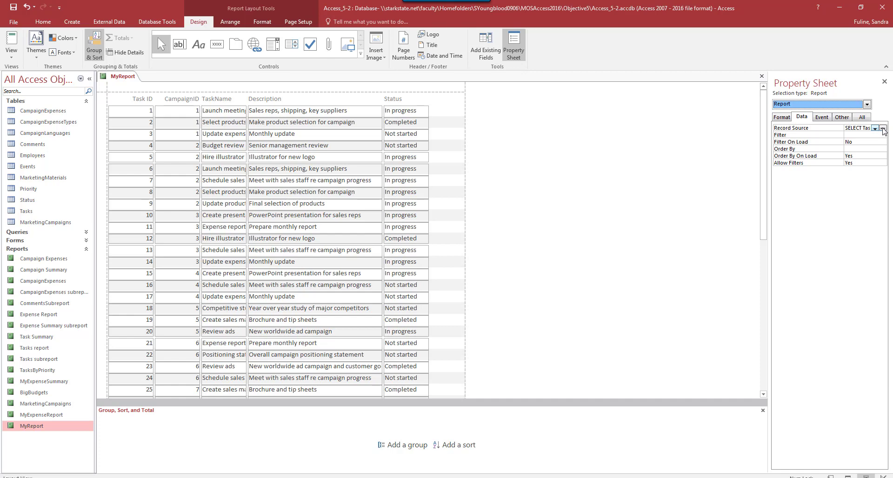
click(884, 131)
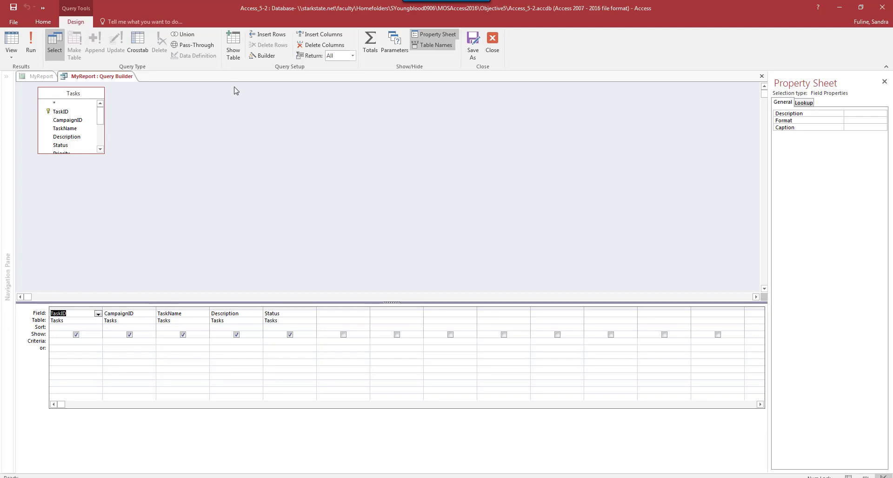
Add the Comments table and its Comment field to the report's query, saving the changes to the record source
click(234, 51)
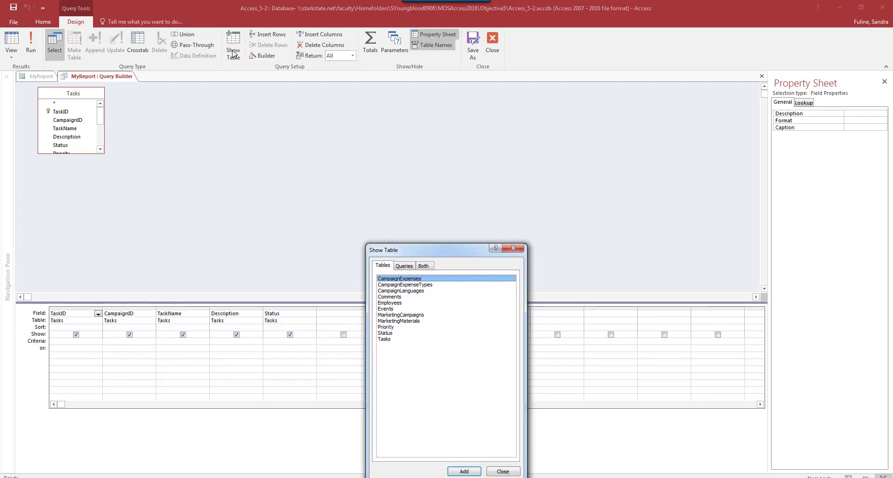
double_click(397, 297)
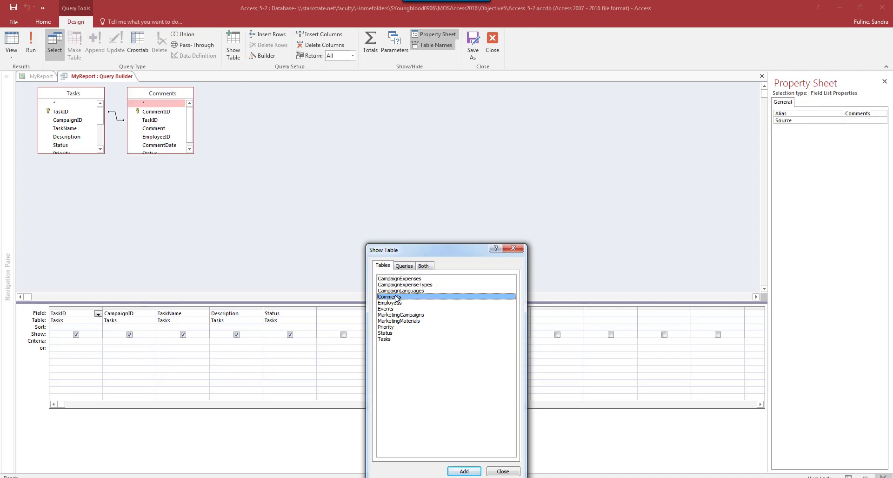
click(513, 248)
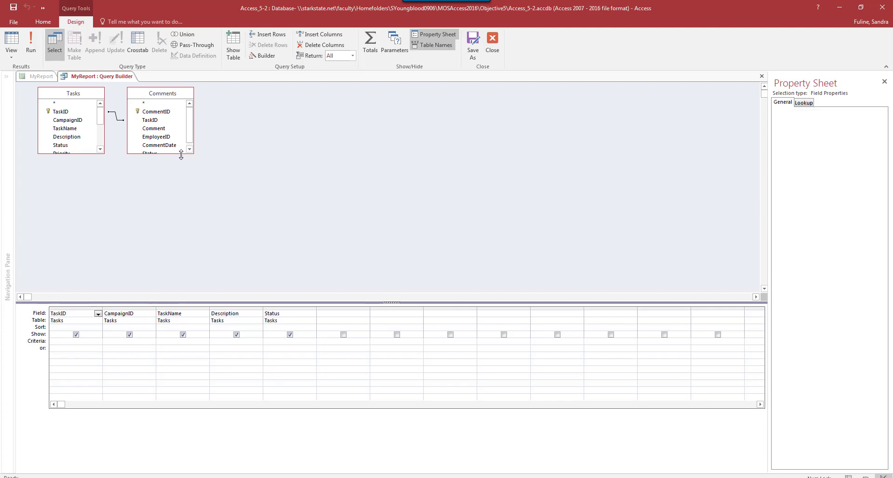
drag(183, 154, 185, 198)
click(161, 130)
double_click(162, 131)
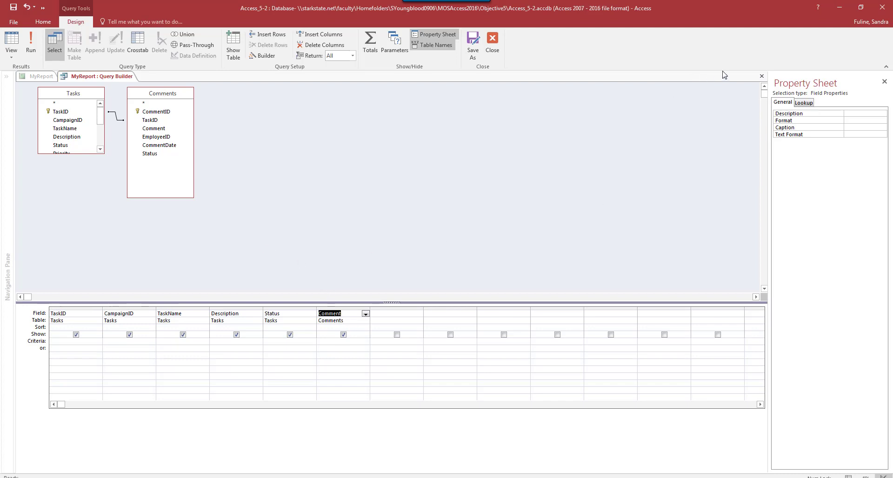
click(762, 76)
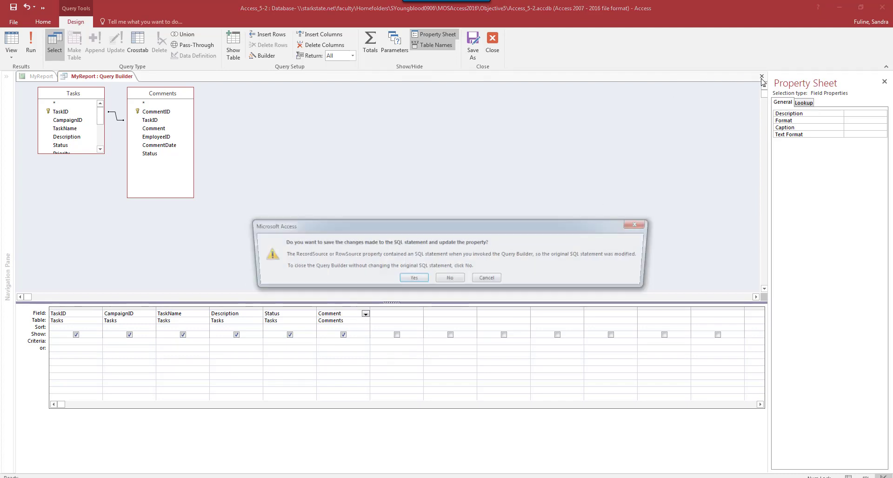
click(406, 281)
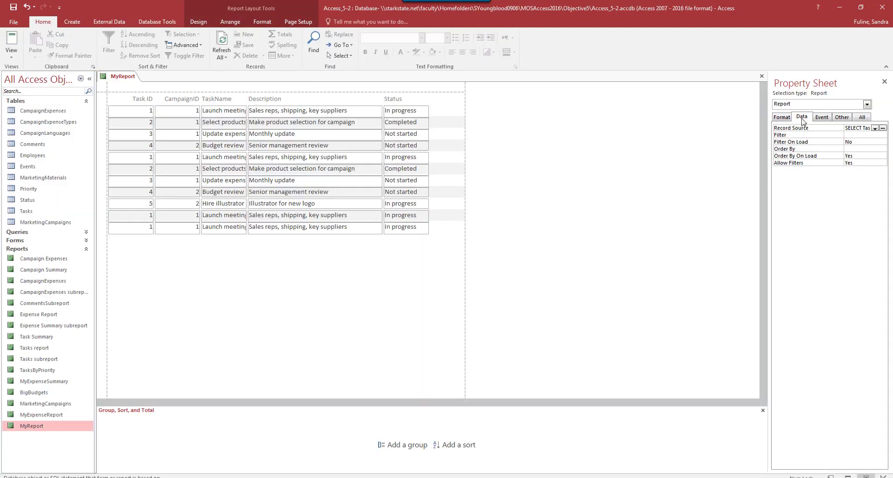
click(885, 82)
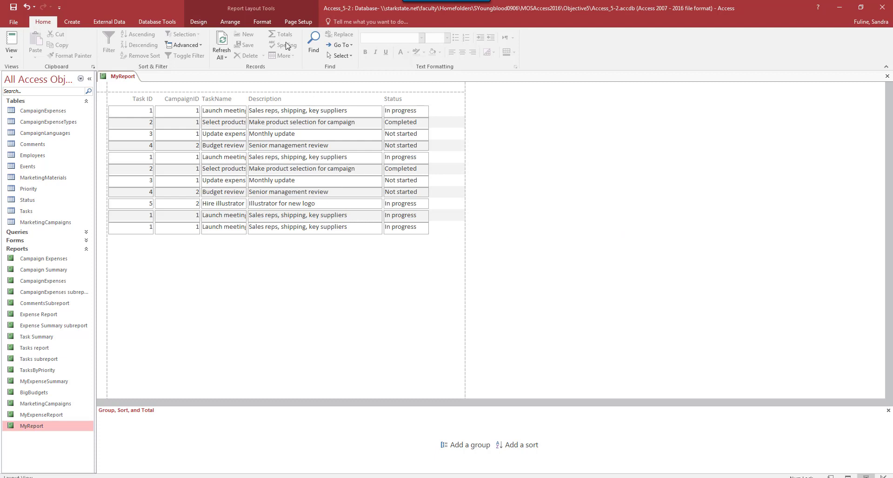
Add the existing Comment field to MyReport, and save and close the report
click(207, 24)
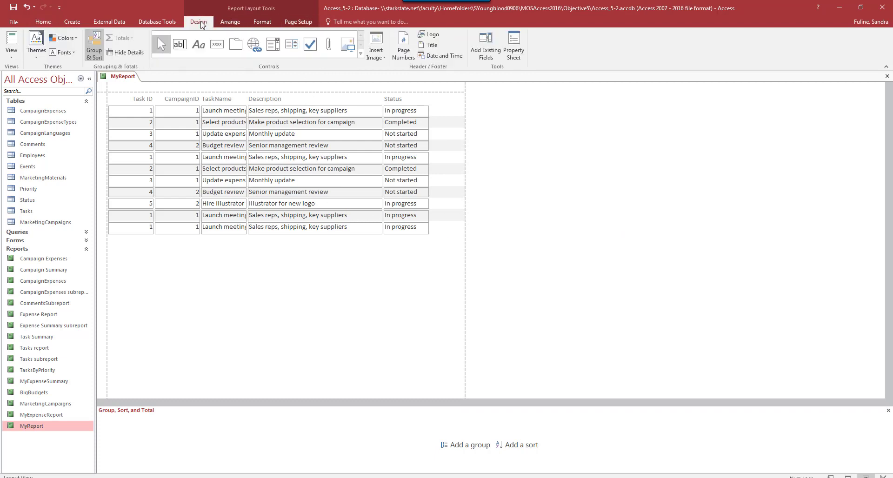
click(493, 55)
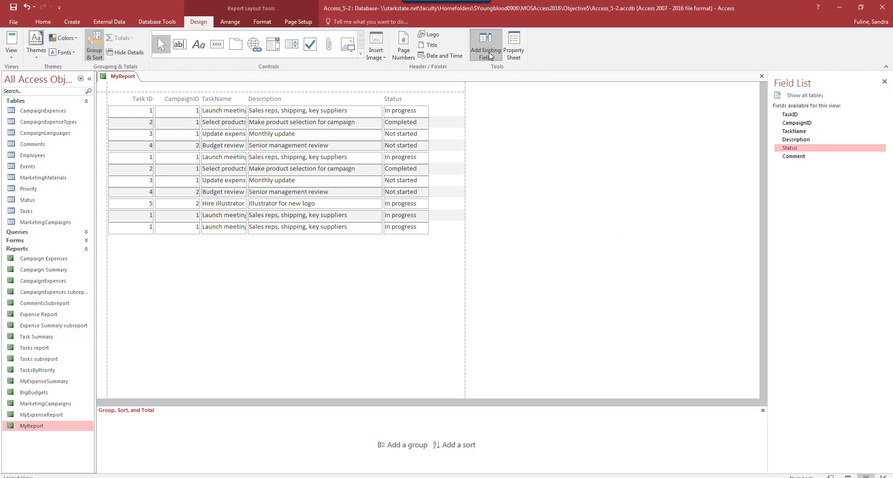
double_click(797, 157)
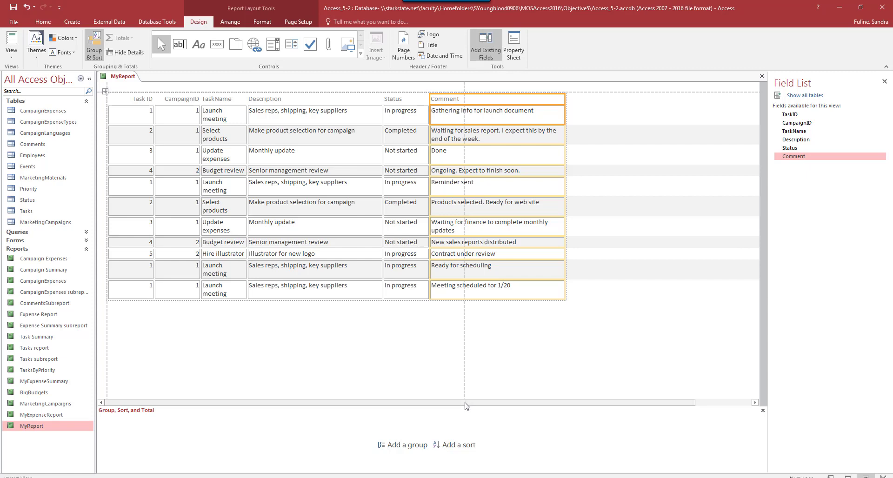
click(10, 6)
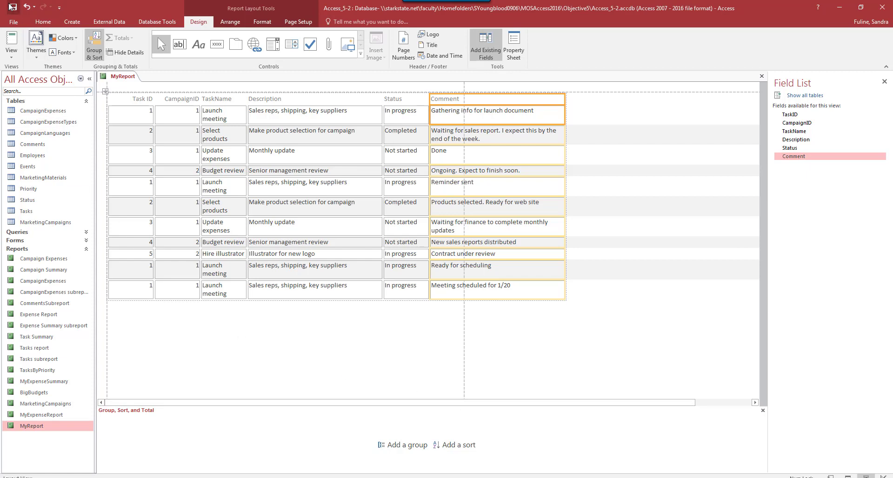
click(885, 82)
click(887, 76)
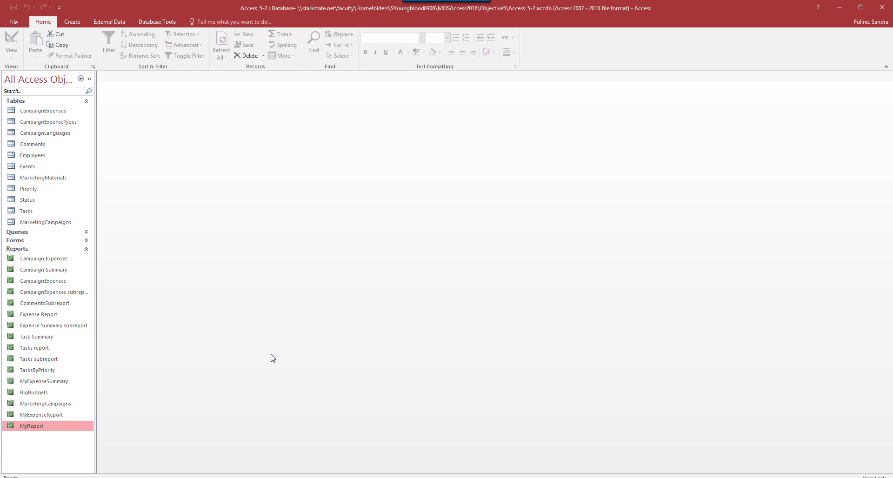
Open Expense Report in Layout View and move the Country grouping level below Expense Type
double_click(48, 315)
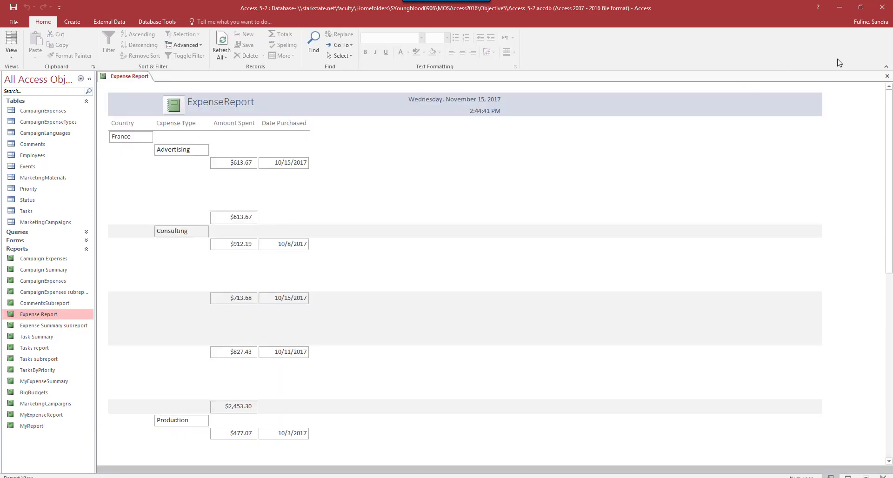
click(888, 78)
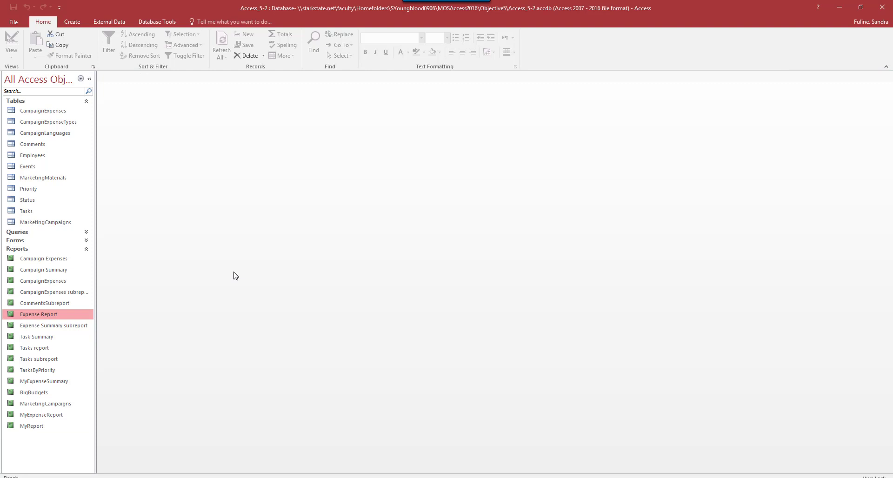
right_click(38, 314)
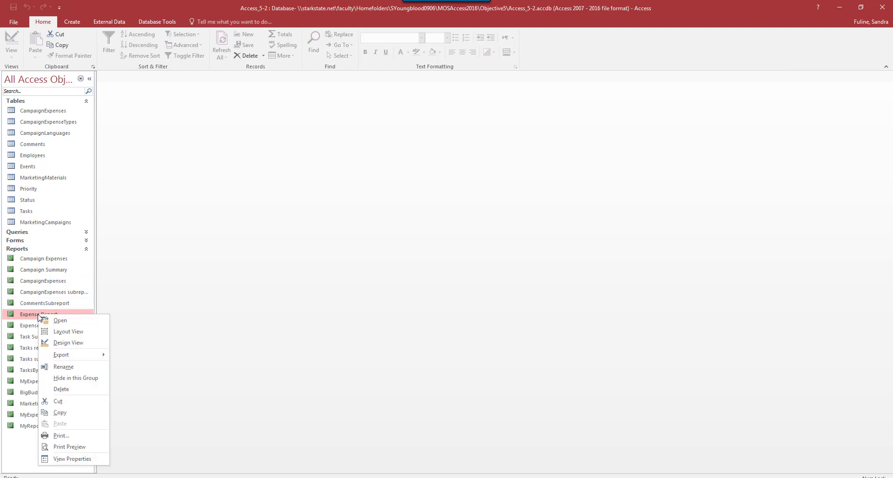
click(67, 334)
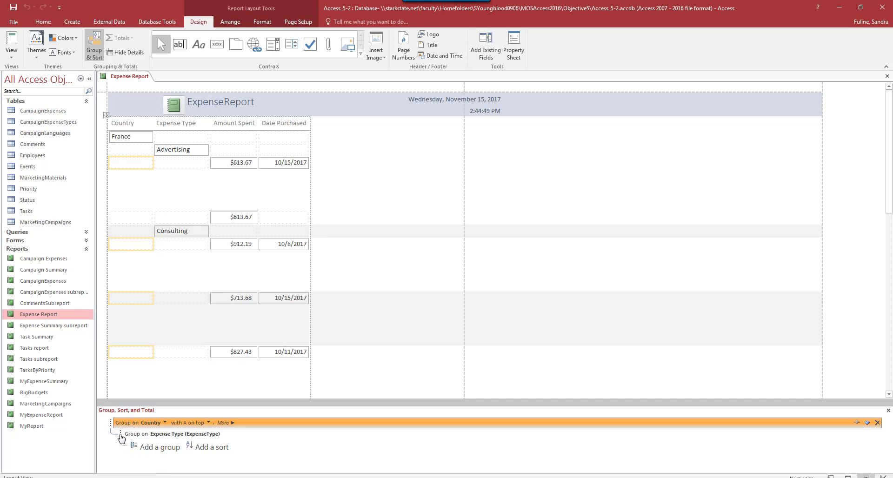
drag(111, 426, 122, 440)
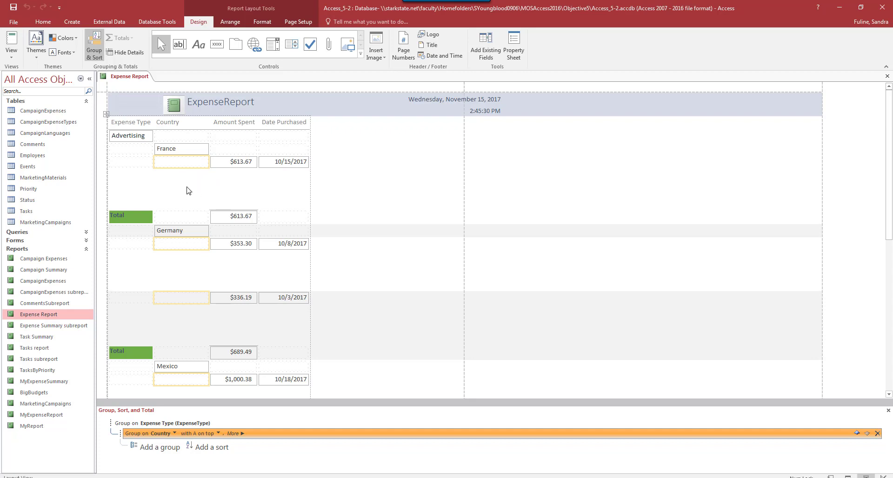
Shrink the Detail section in Design View to just fit its AmountSpent and DatePurchased fields, and return to Layout View
click(12, 52)
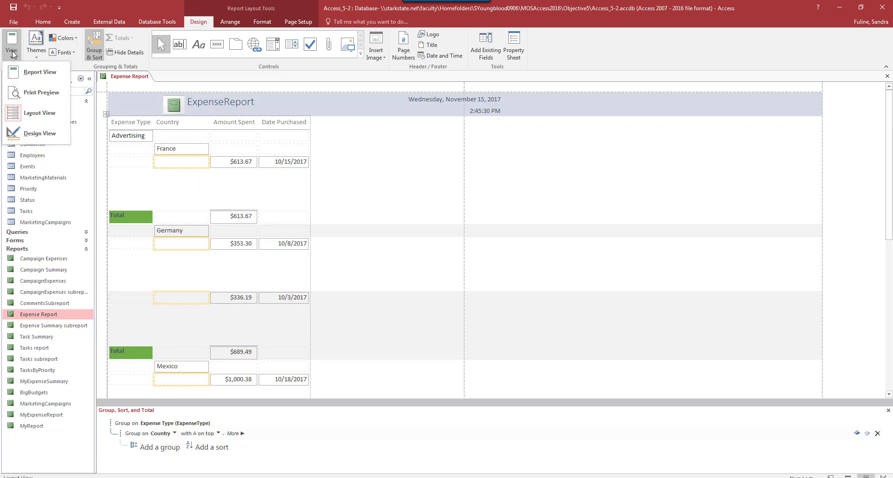
click(41, 135)
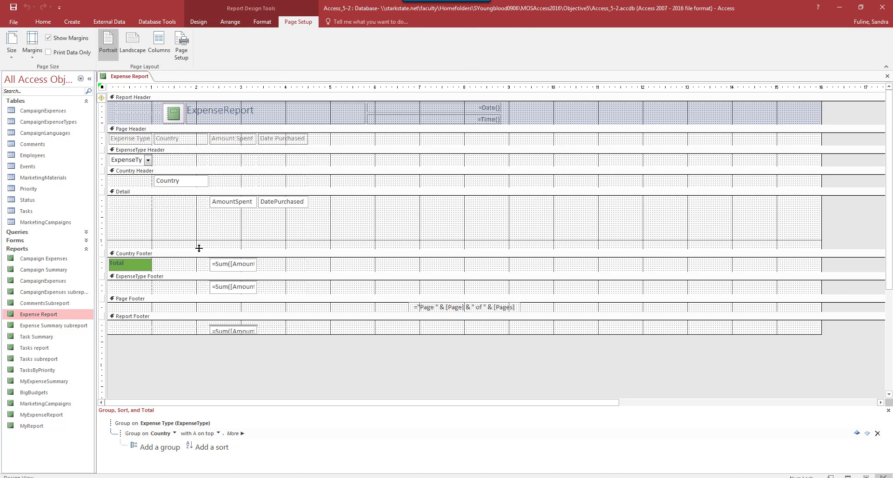
drag(198, 248, 204, 210)
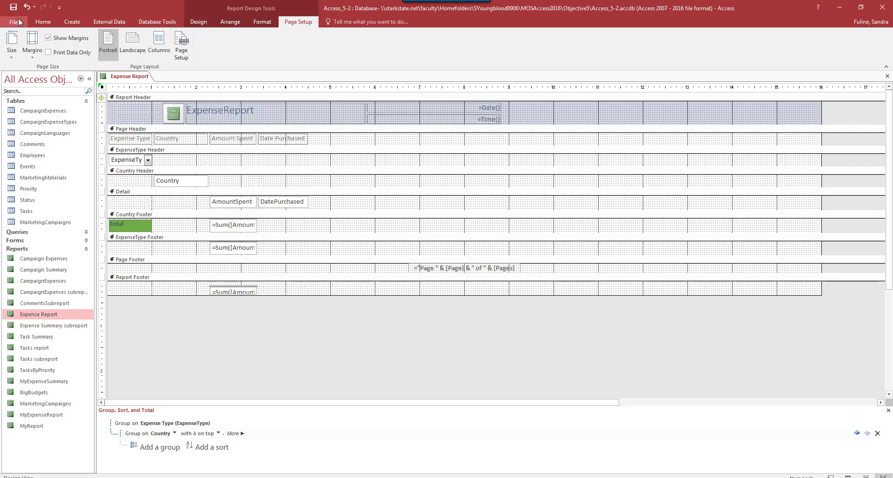
click(43, 23)
click(12, 51)
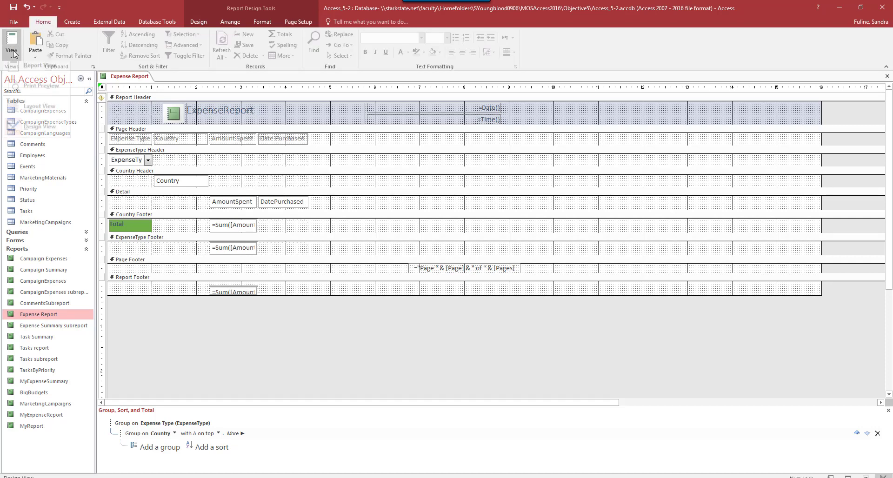
click(33, 114)
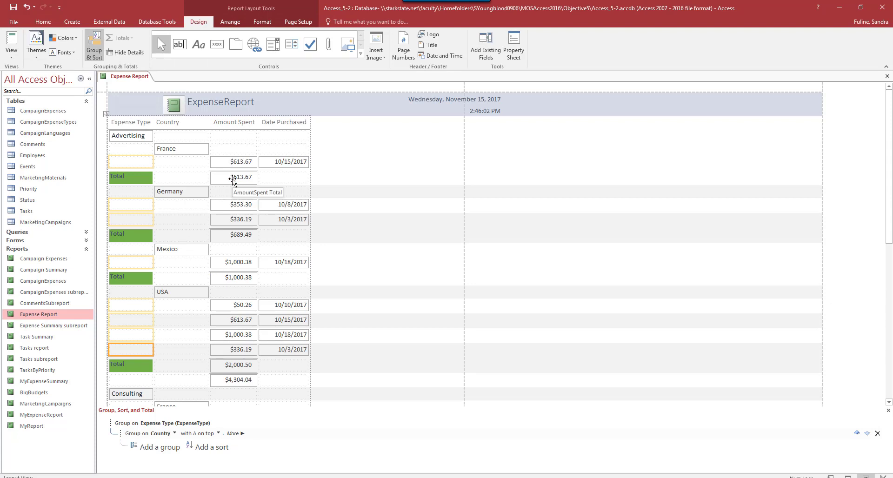
Add a sort by DatePurchased beneath the Country group in Expense Report
click(207, 450)
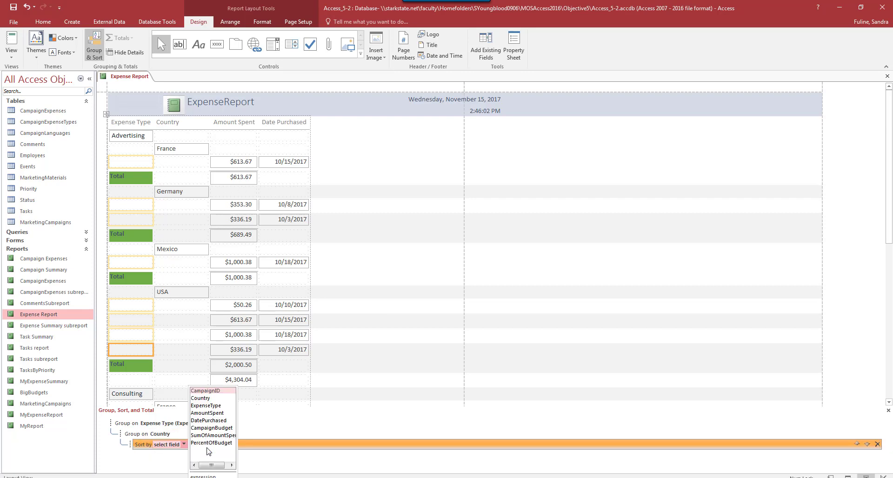
click(218, 421)
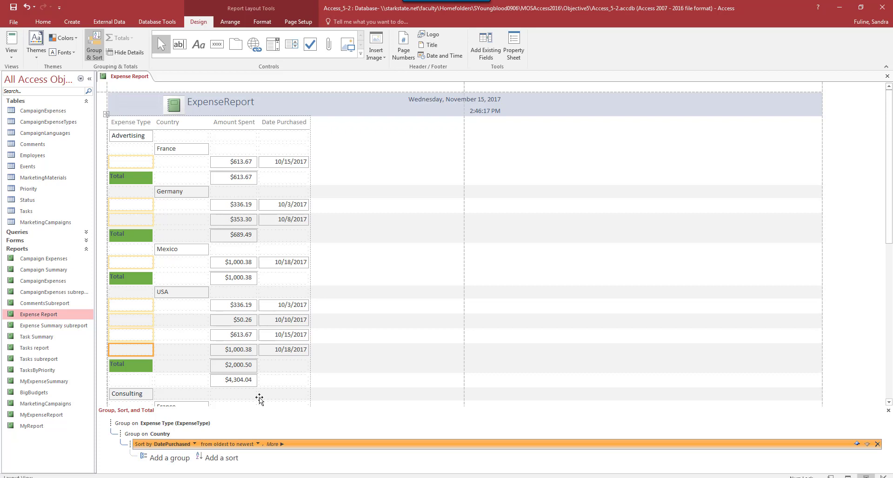
Show the Country group's AmountSpent subtotals as a percentage of the grand total
click(232, 178)
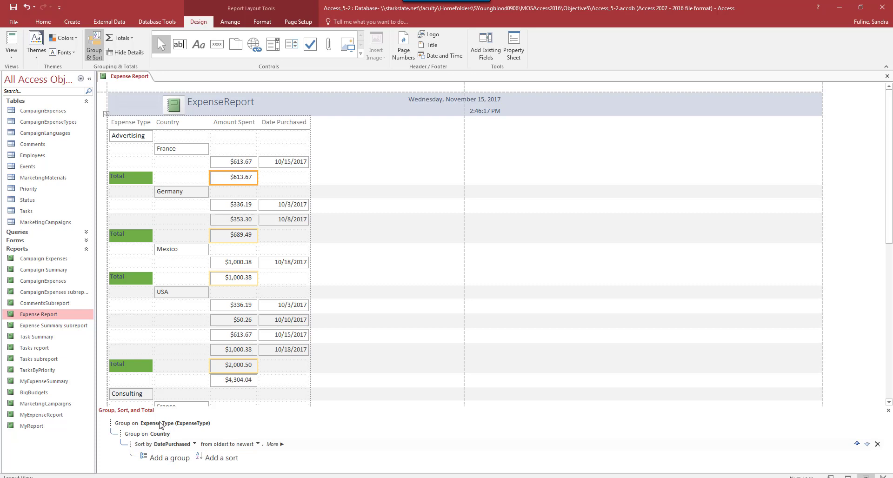
click(161, 426)
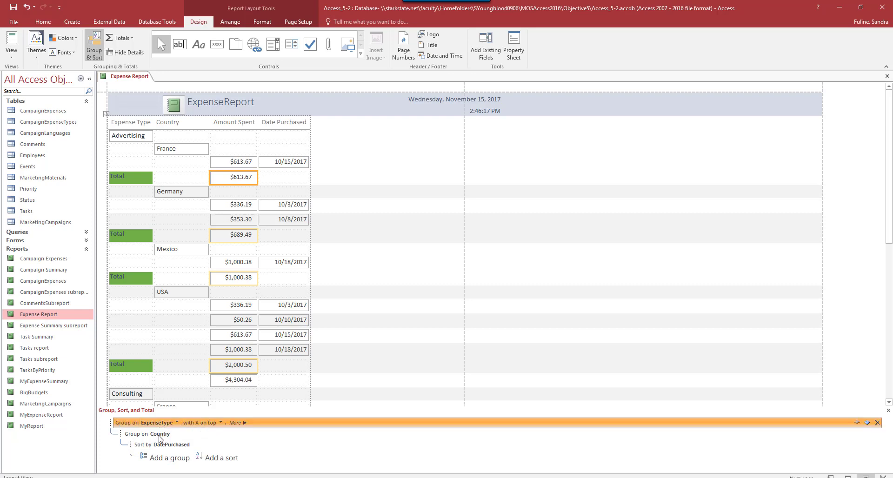
click(160, 437)
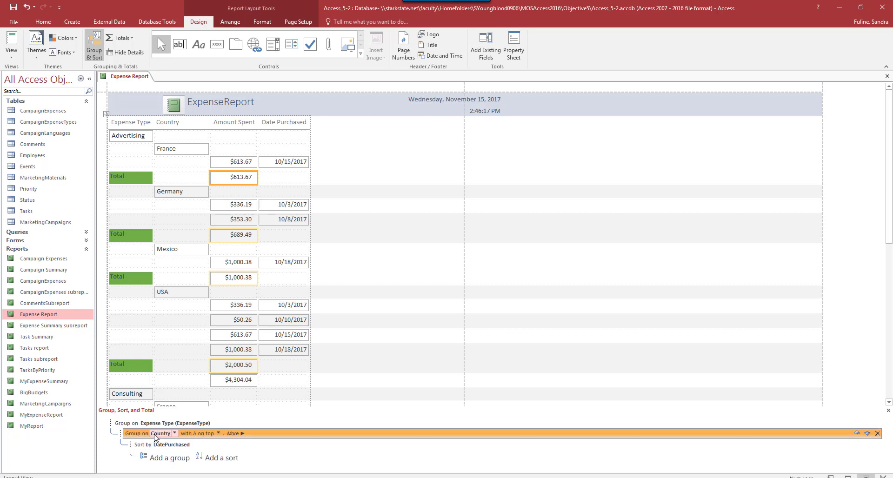
click(234, 434)
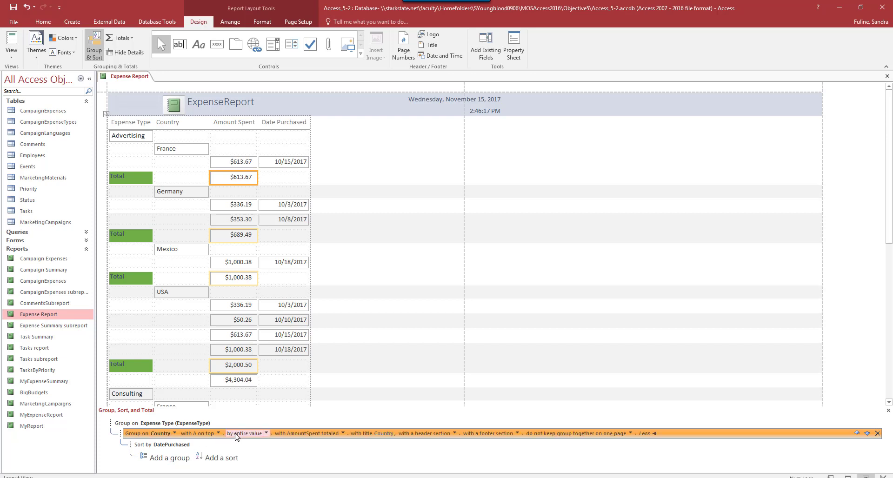
click(344, 434)
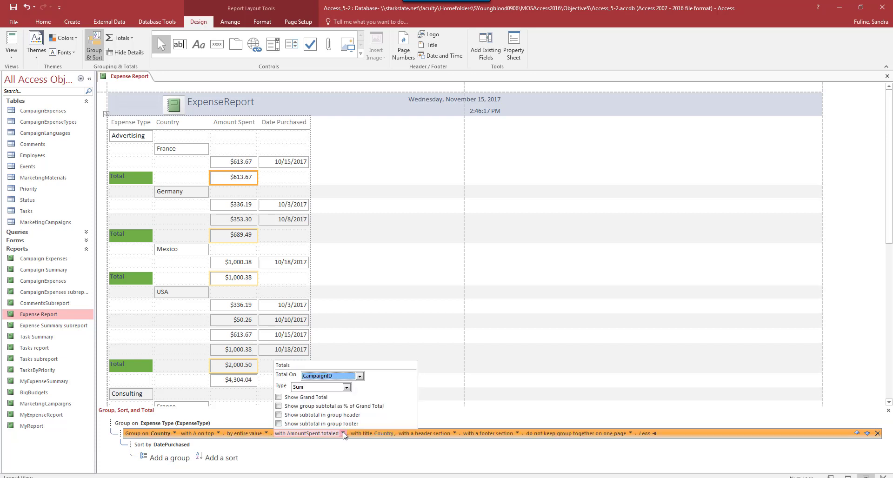
click(361, 376)
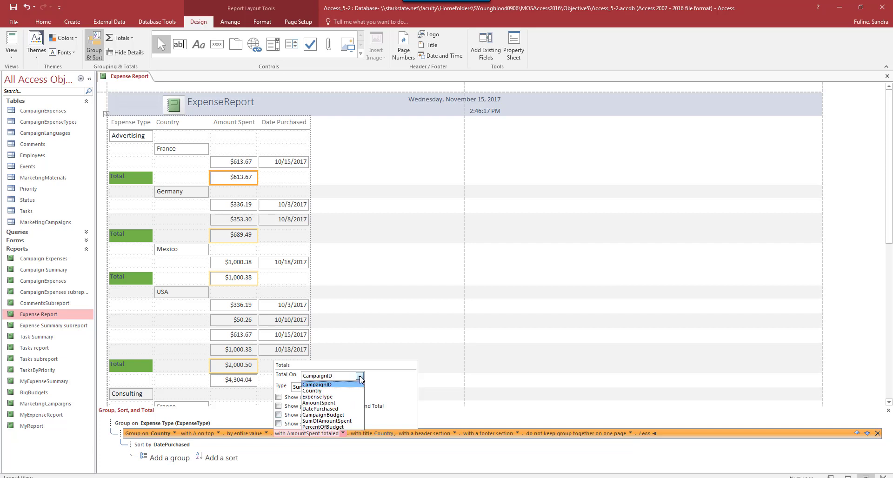
click(333, 403)
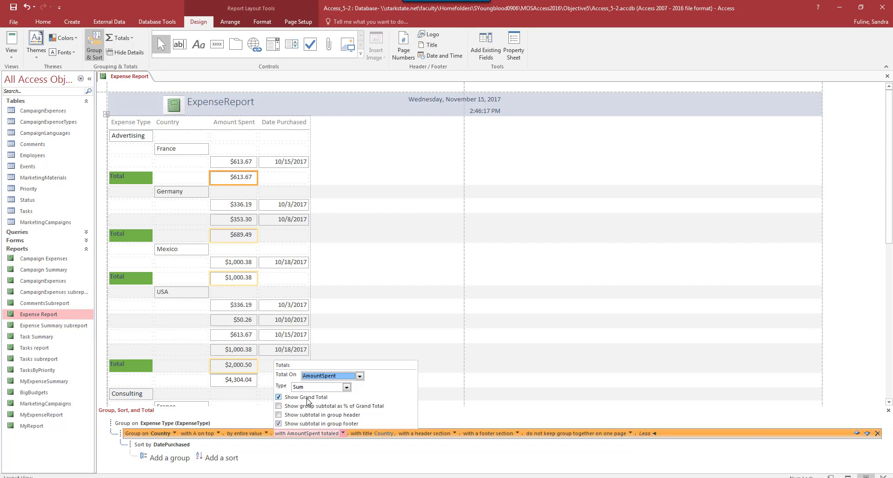
click(278, 406)
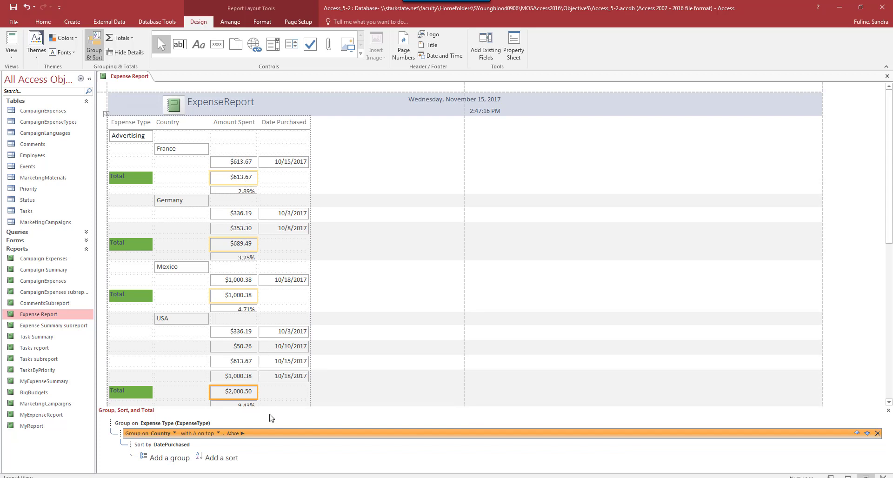
Stop showing the AmountSpent subtotal in the Country group footer, keeping the percentage of grand total
click(236, 434)
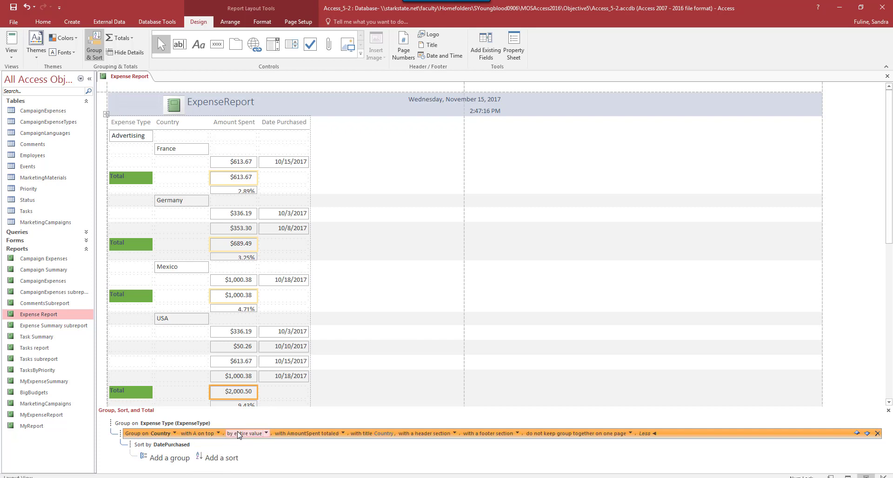
click(344, 433)
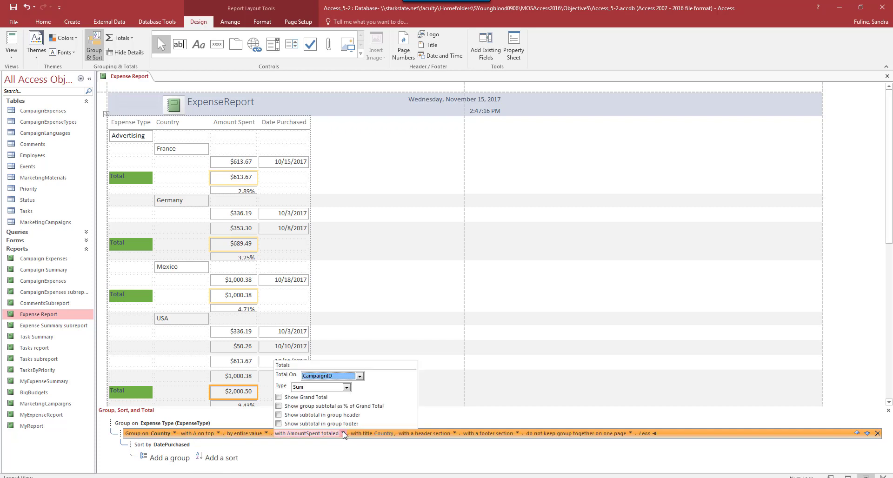
click(360, 376)
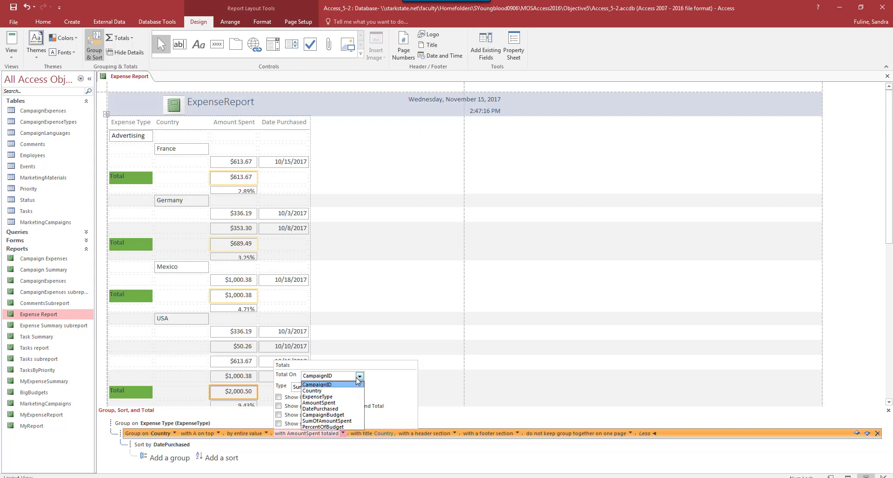
click(319, 403)
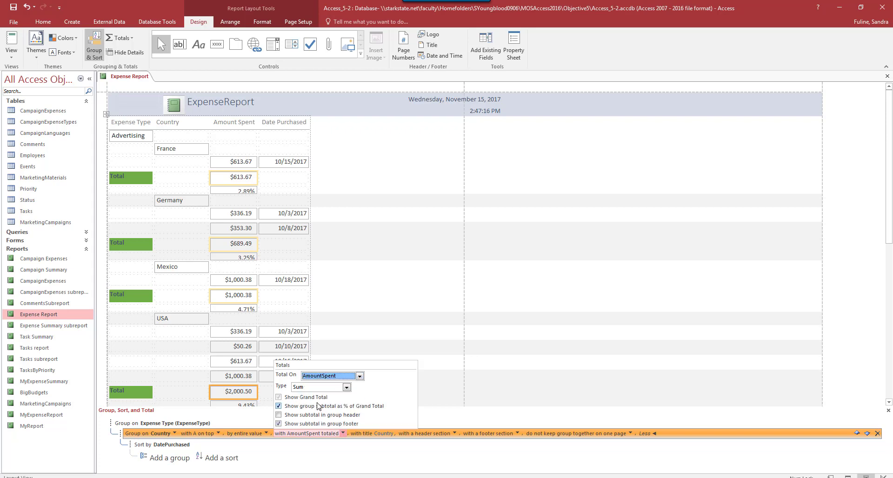
click(279, 423)
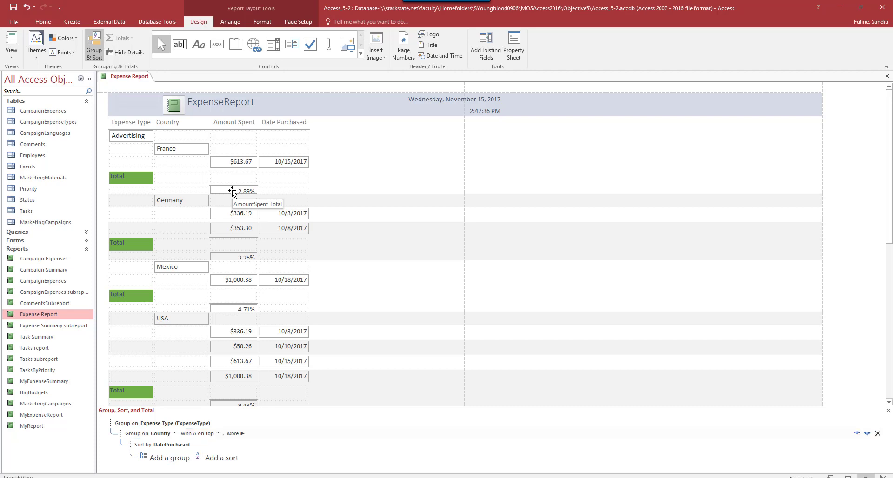
Move the percentage up into the Total row of the Country footer and delete the green Total label
drag(233, 192, 235, 179)
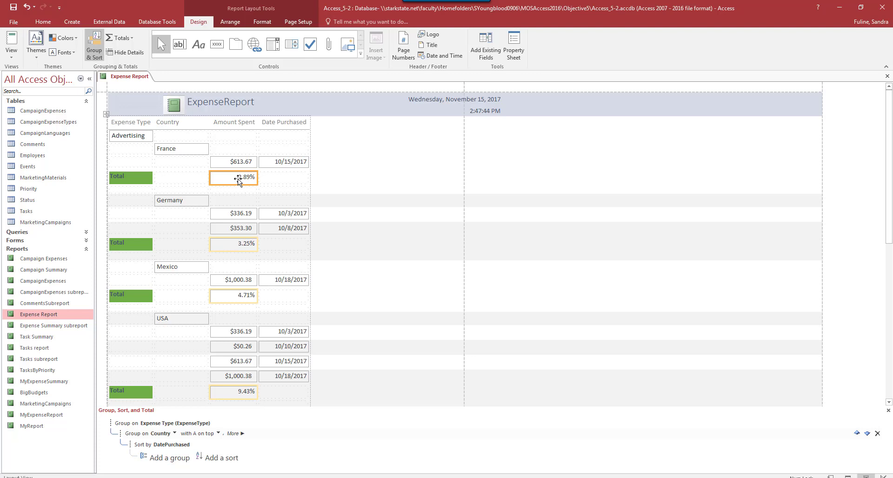
click(128, 177)
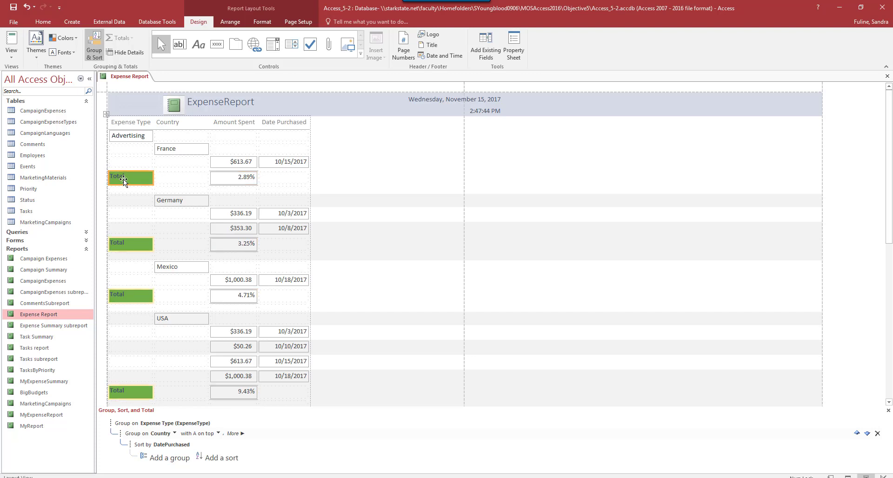
key(Delete)
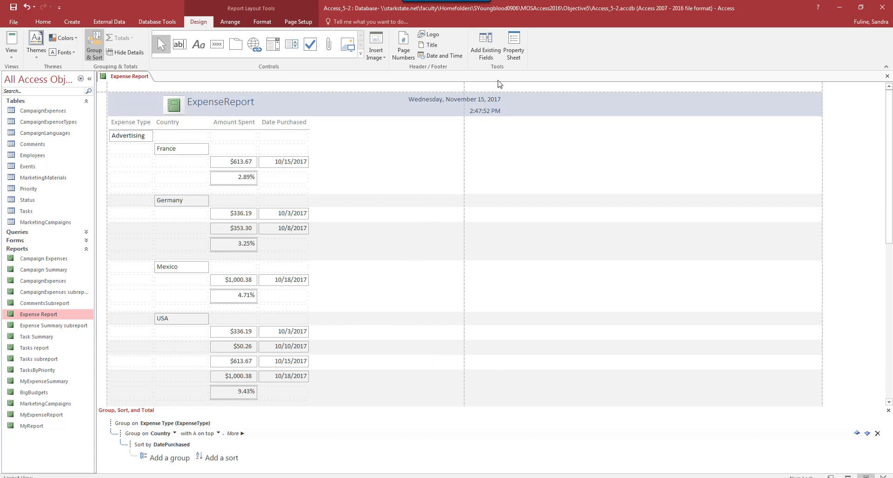
Add the existing CampaignID field and place its heading and values in a column between Country and Amount Spent
click(485, 52)
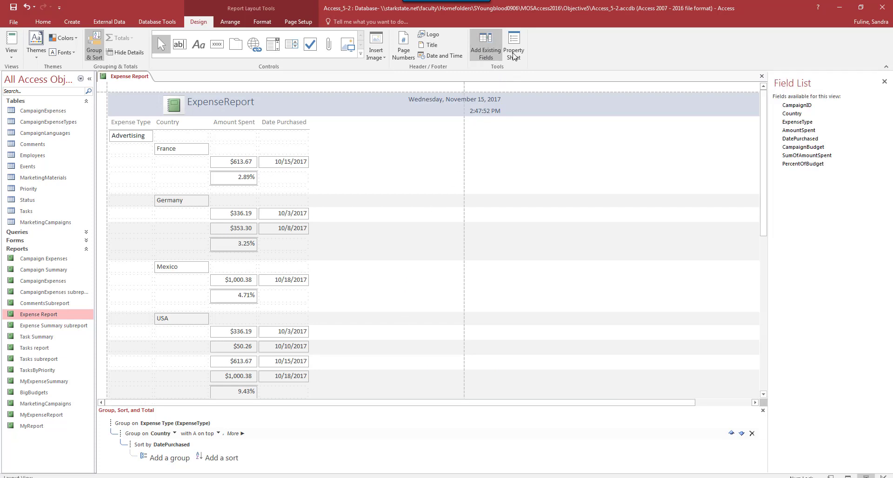
double_click(795, 106)
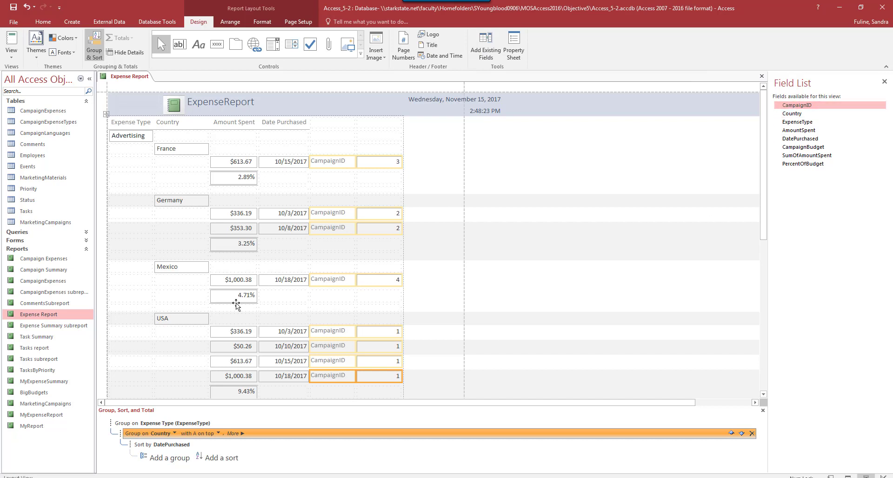
click(324, 161)
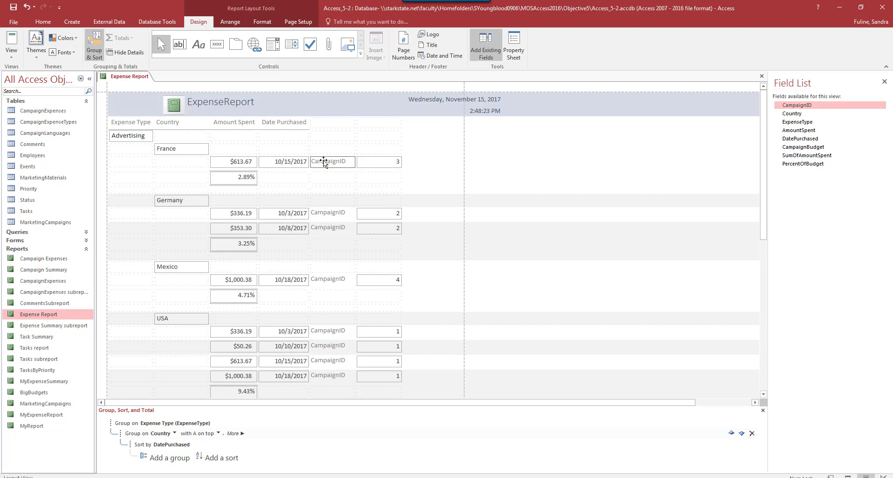
click(324, 179)
click(327, 161)
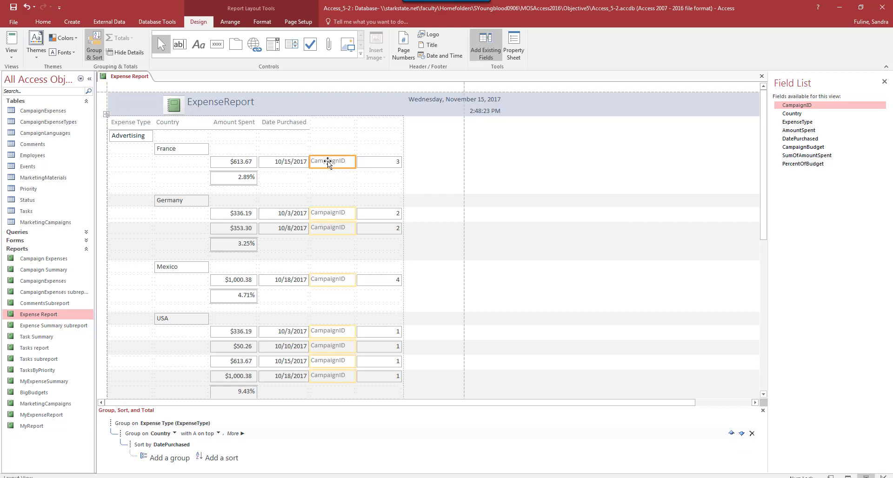
drag(328, 161, 211, 127)
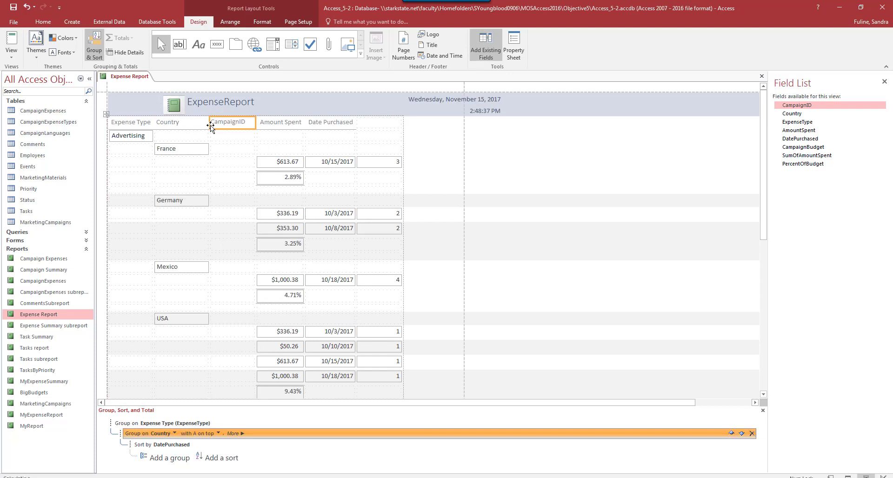
click(375, 163)
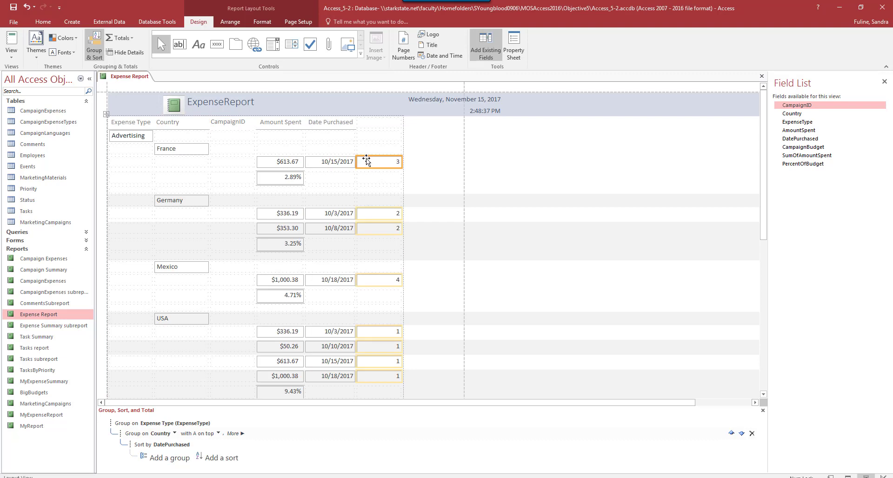
drag(368, 160, 234, 163)
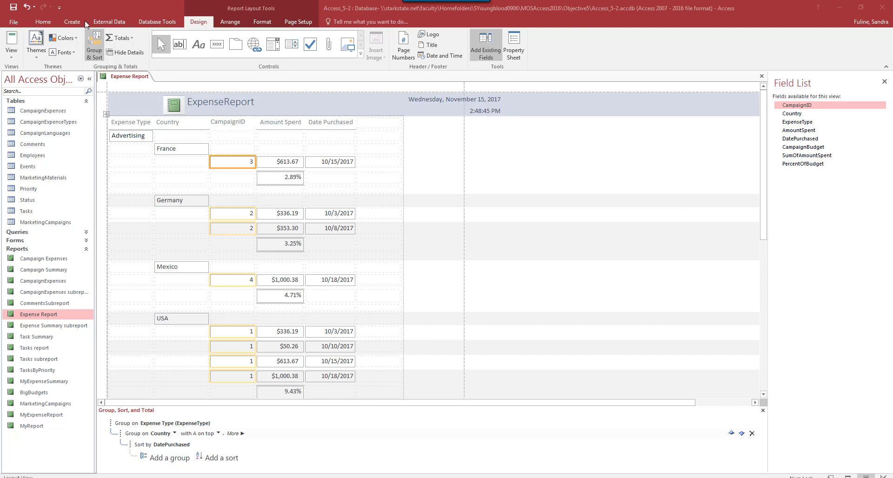
Display Expense Report in Report View, then close it and save the design changes
click(9, 53)
click(11, 54)
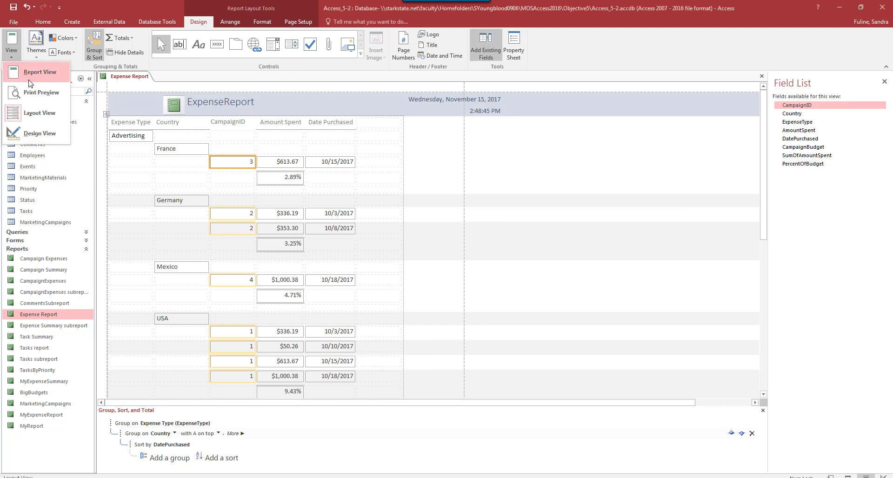
click(33, 72)
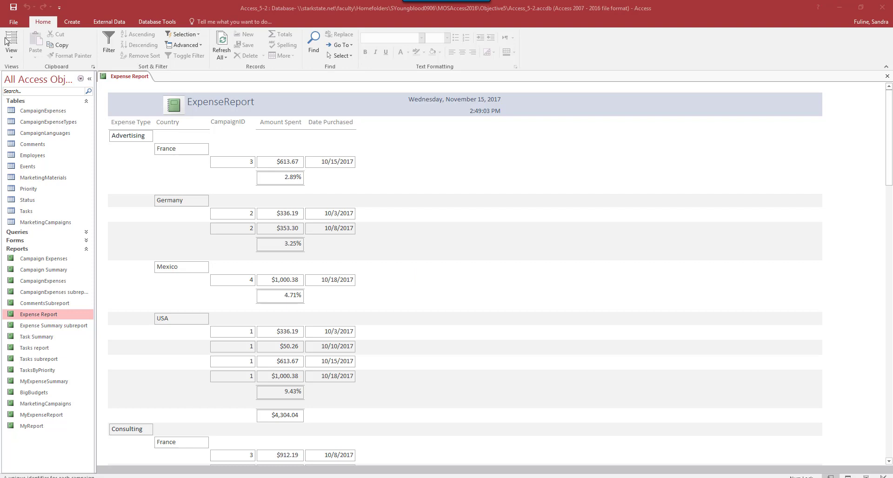
click(281, 17)
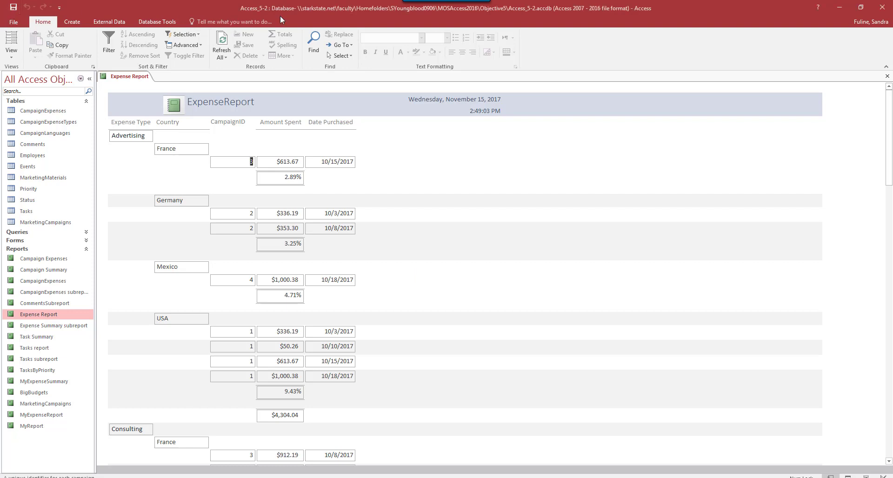
click(888, 75)
click(418, 274)
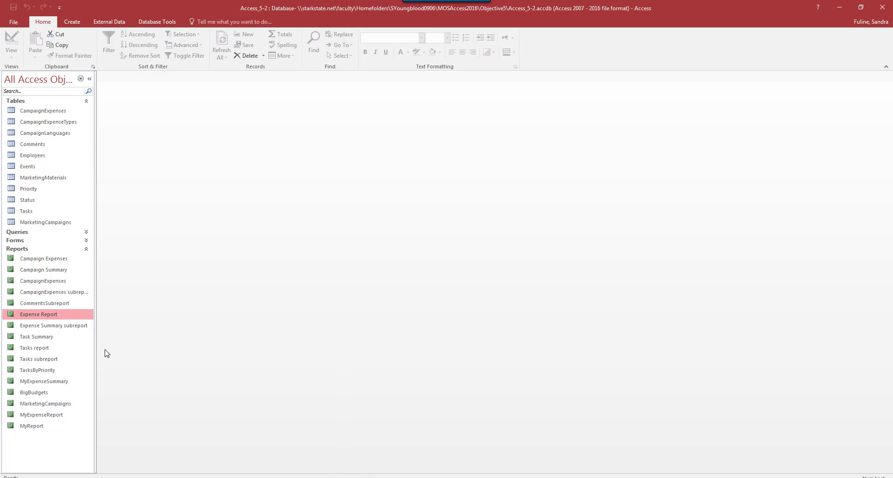
click(37, 349)
right_click(36, 349)
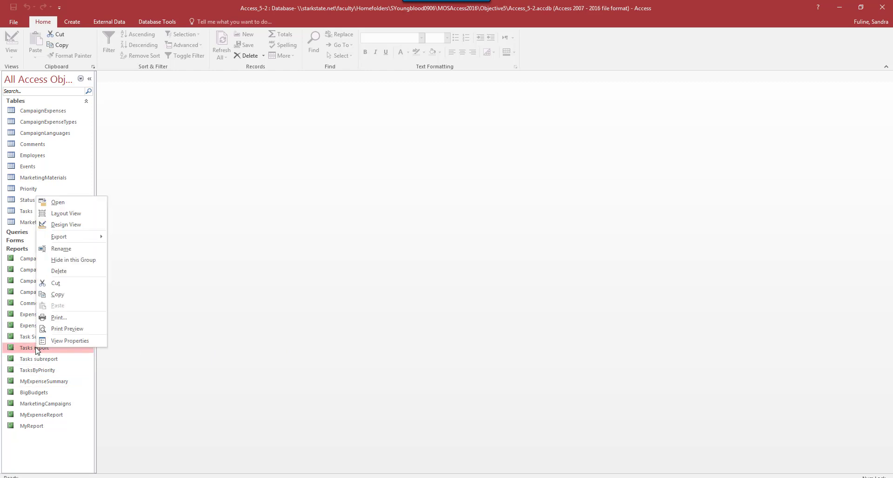
click(72, 218)
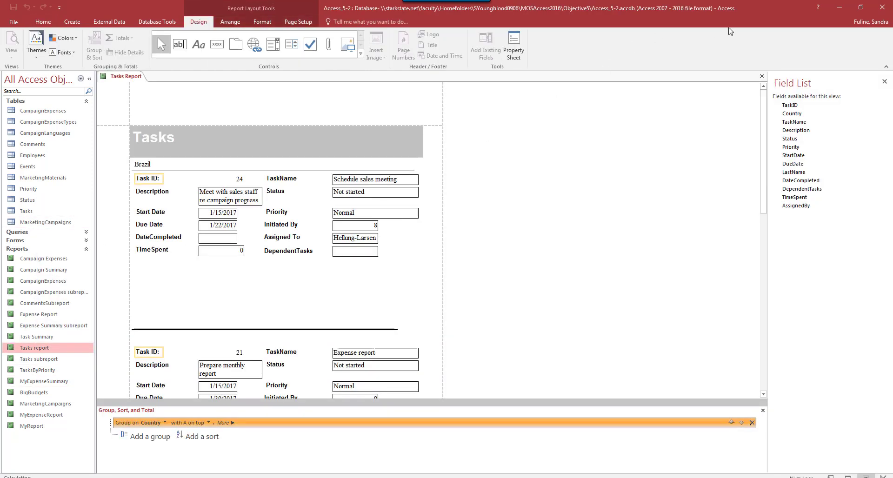
click(885, 82)
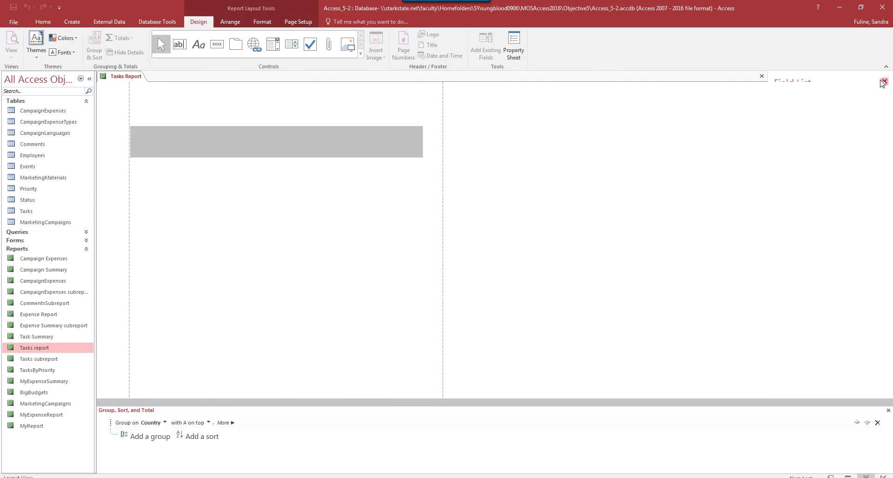
click(886, 77)
Open Tasks report in Design View and display the report design controls
right_click(37, 350)
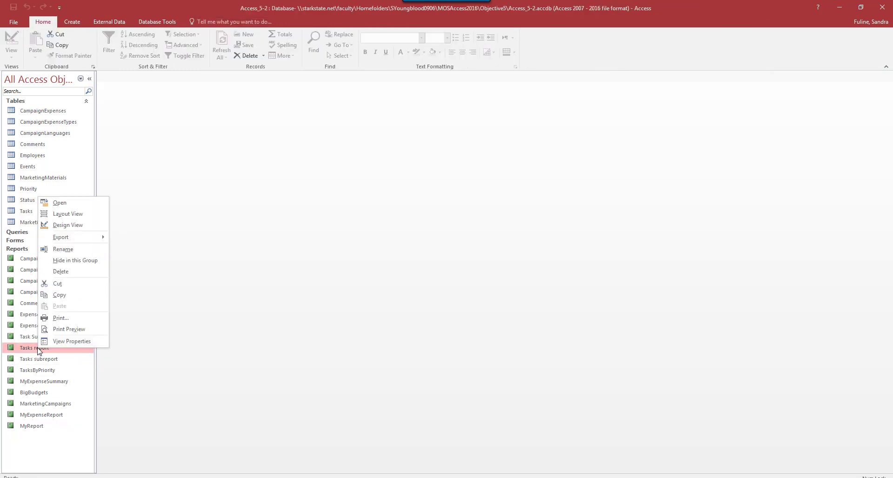
click(76, 231)
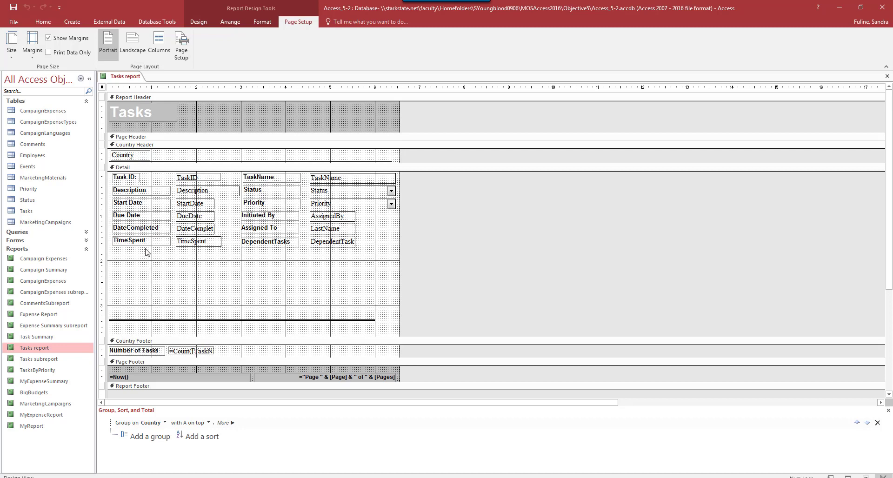
click(204, 23)
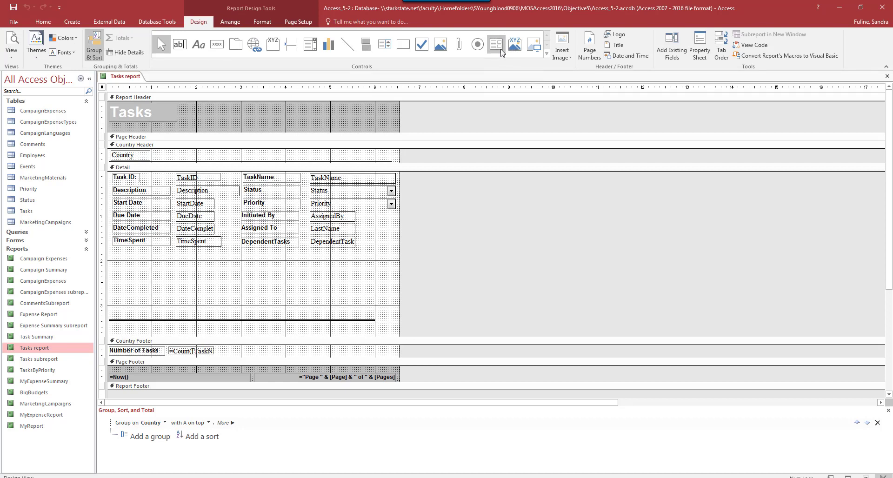
Toggle Use Control Wizards off and back on for the report design controls
click(547, 55)
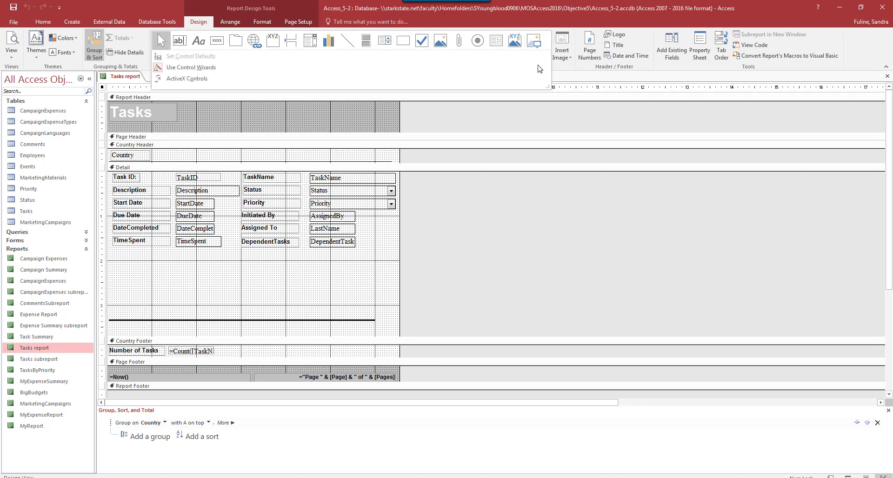
click(202, 70)
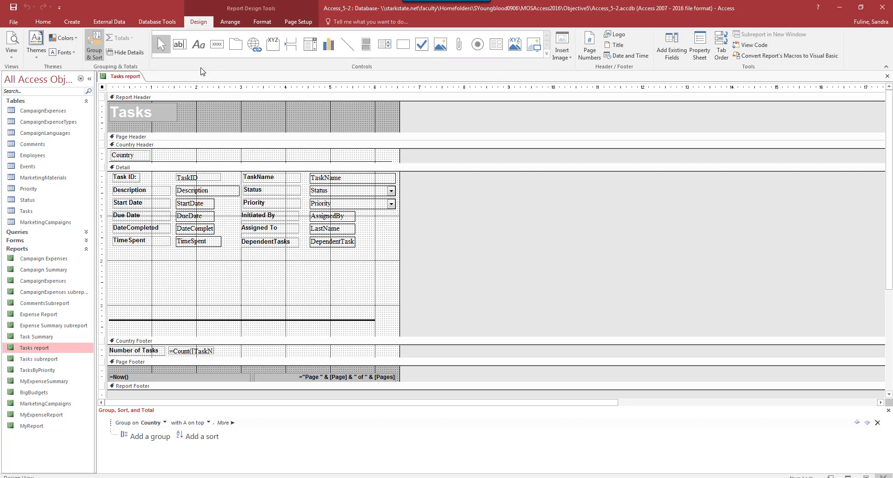
click(547, 54)
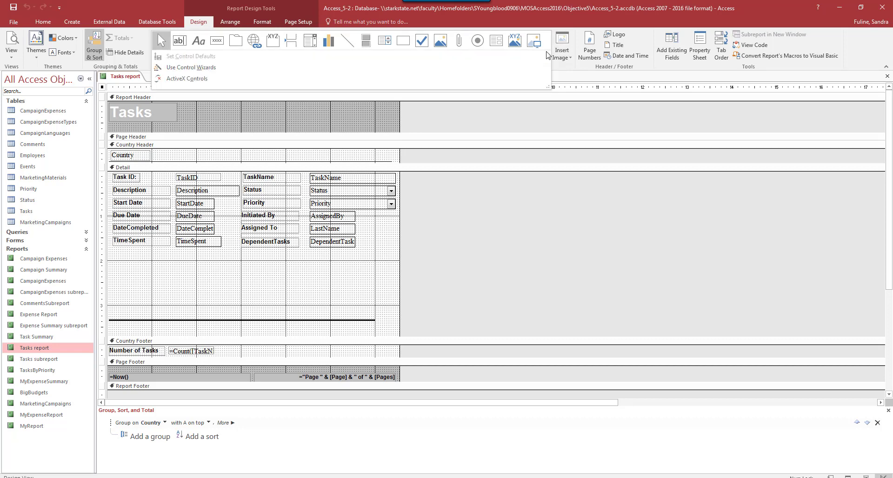
click(164, 69)
Draw a subreport control about 5.5 inches wide and 1 inch tall in the Detail section's empty area below TimeSpent
click(547, 54)
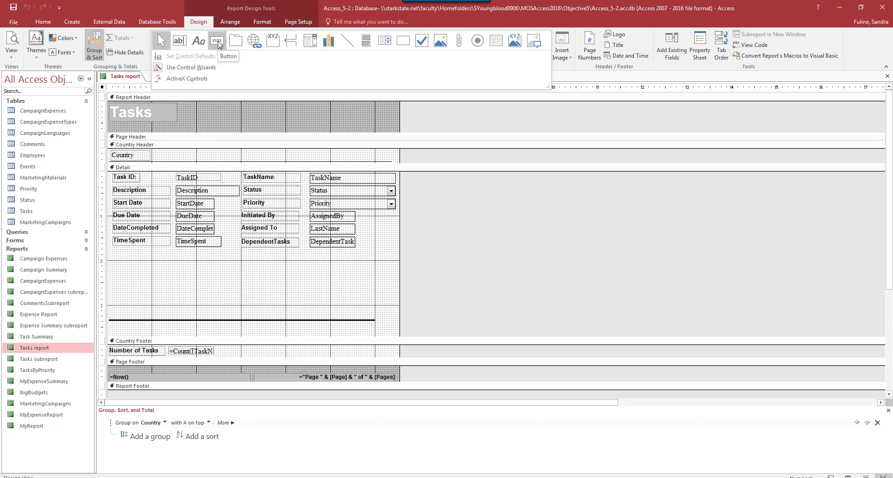
click(497, 45)
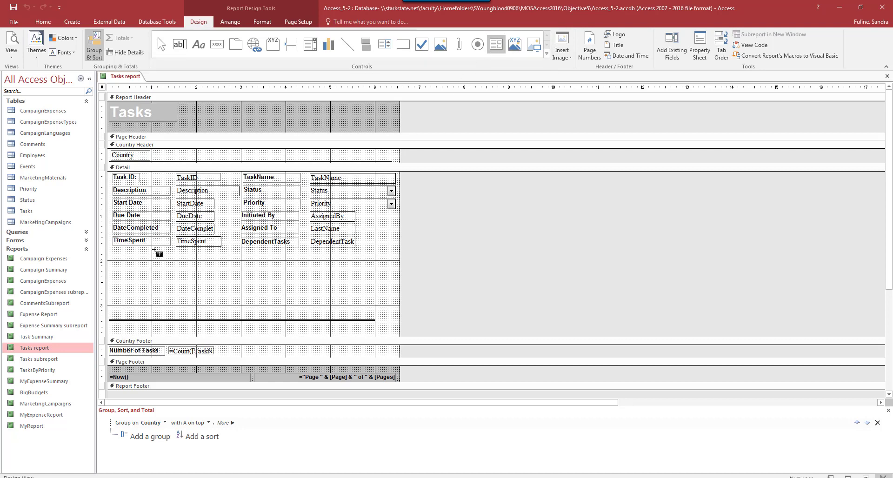
drag(130, 257, 377, 303)
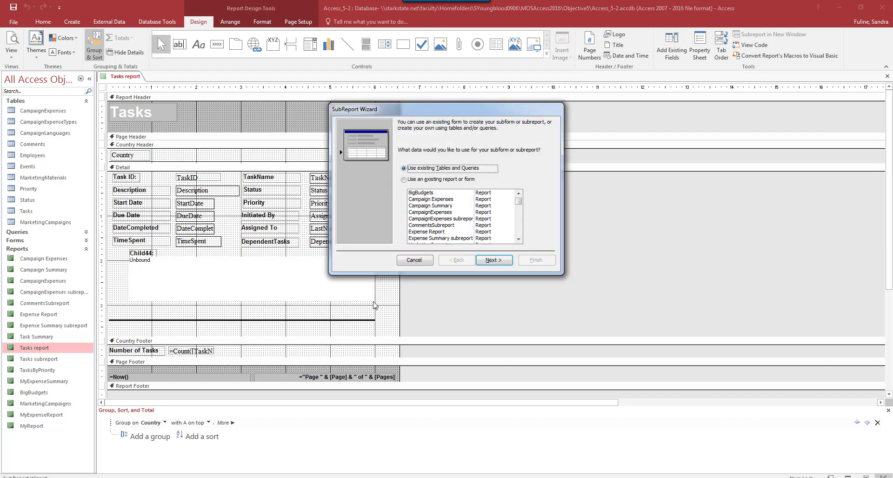
Complete the SubReport Wizard using the existing CommentsSubreport report, linked by TaskID and named Comments
click(405, 180)
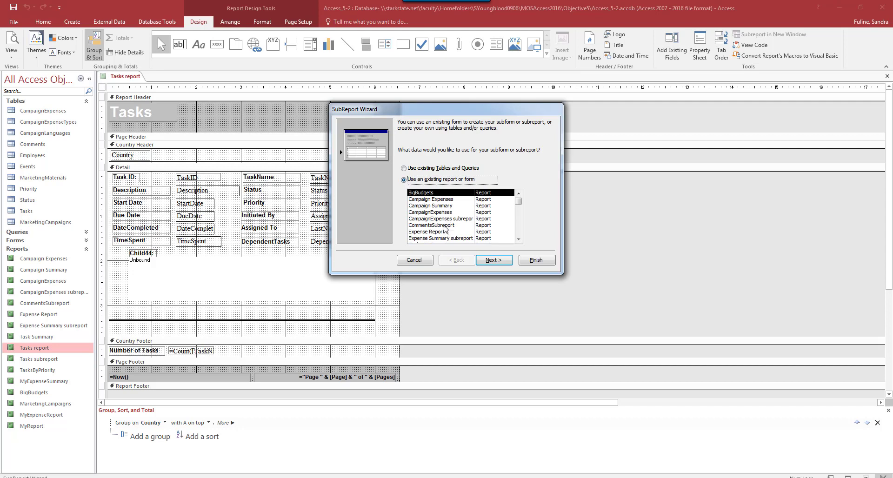
click(446, 226)
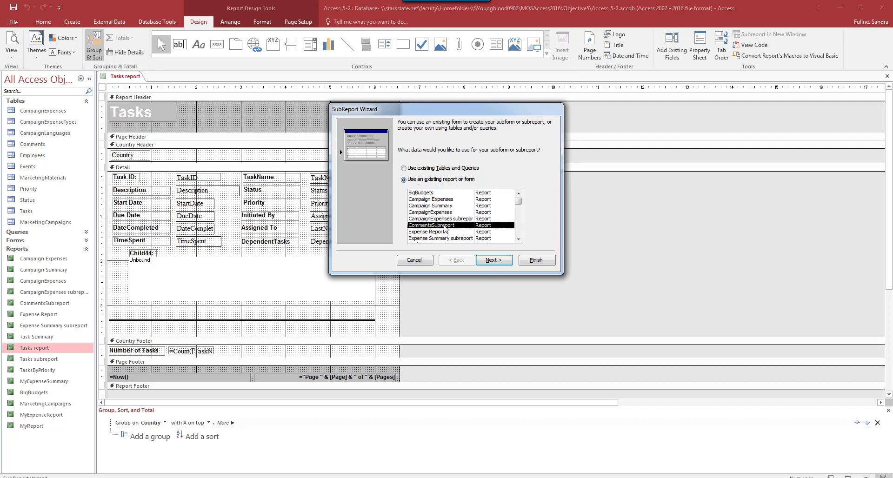
click(496, 264)
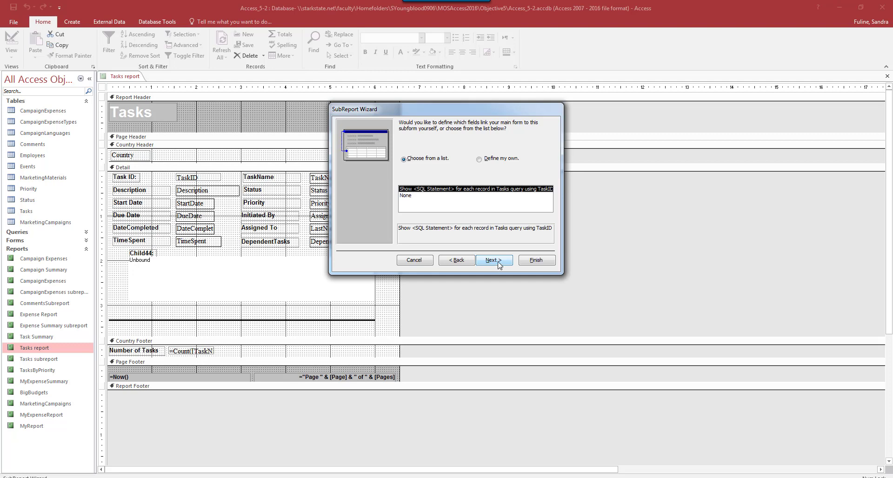
click(499, 264)
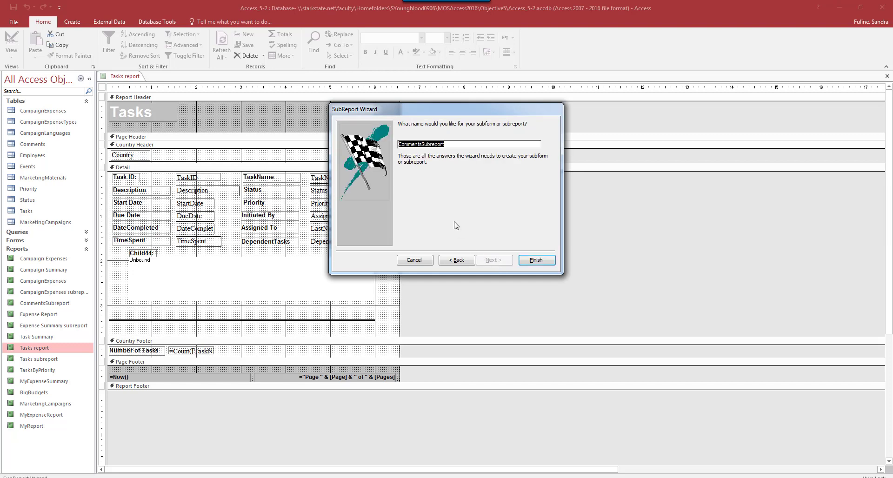
drag(445, 145, 427, 144)
key(BackSpace)
click(536, 260)
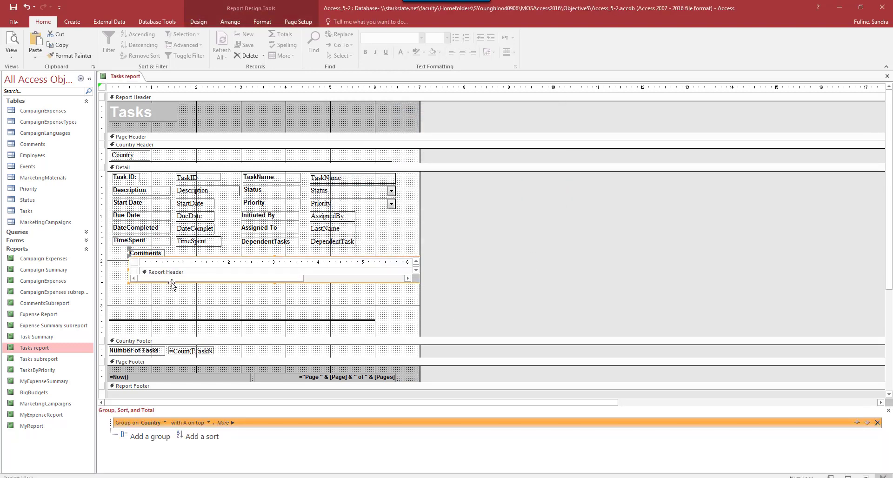
Move the Comments subreport and its label so they line up with the field labels, just below TimeSpent
drag(173, 283, 158, 277)
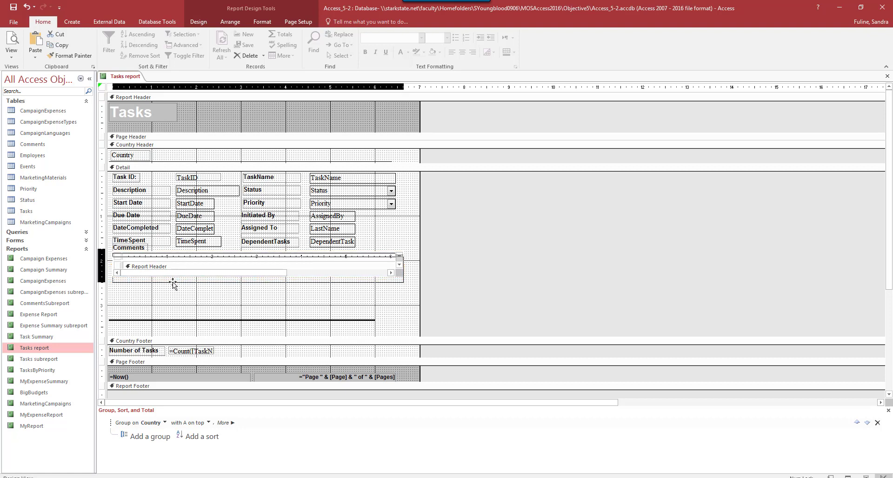
drag(174, 281, 172, 283)
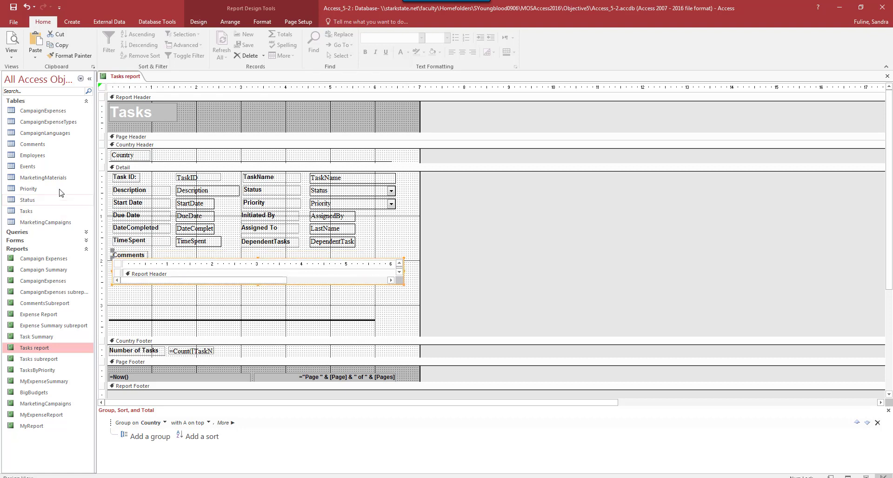
Display Tasks report in Report View and look through the records for a task with entries in its Comments subreport
click(11, 52)
click(39, 72)
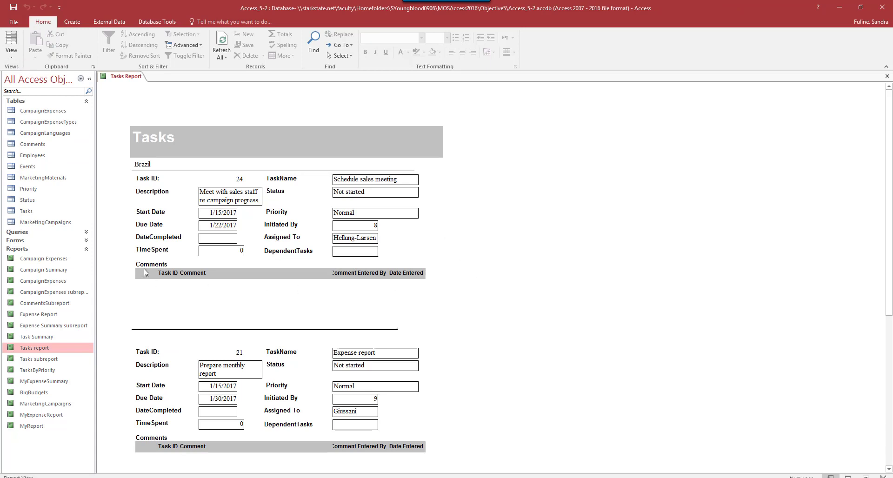
scroll(479, 334, down, 1)
scroll(481, 337, down, 8)
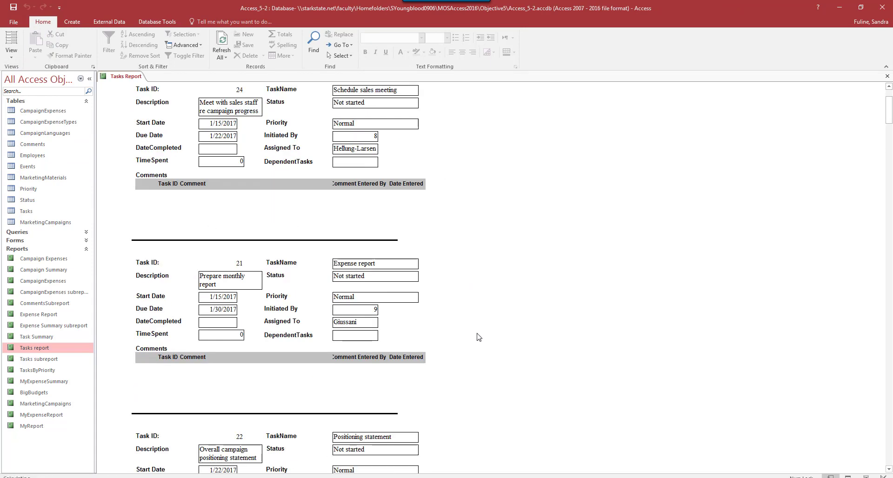
scroll(480, 347, down, 15)
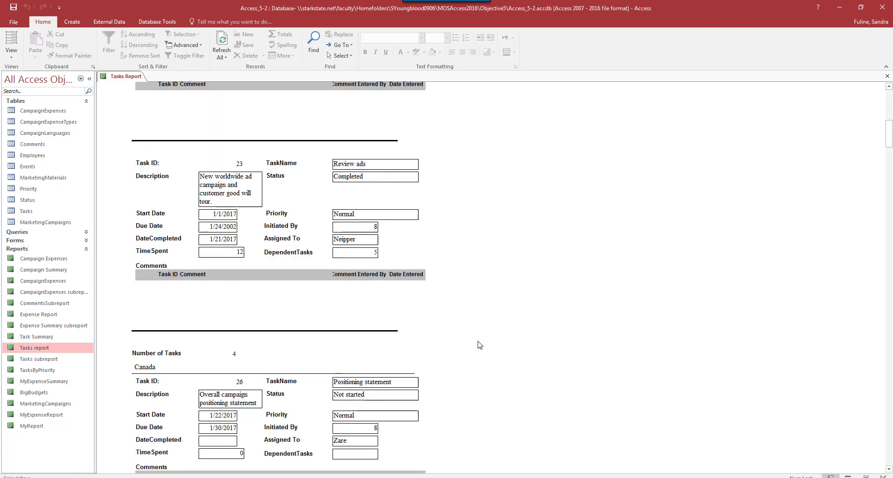
scroll(480, 345, down, 15)
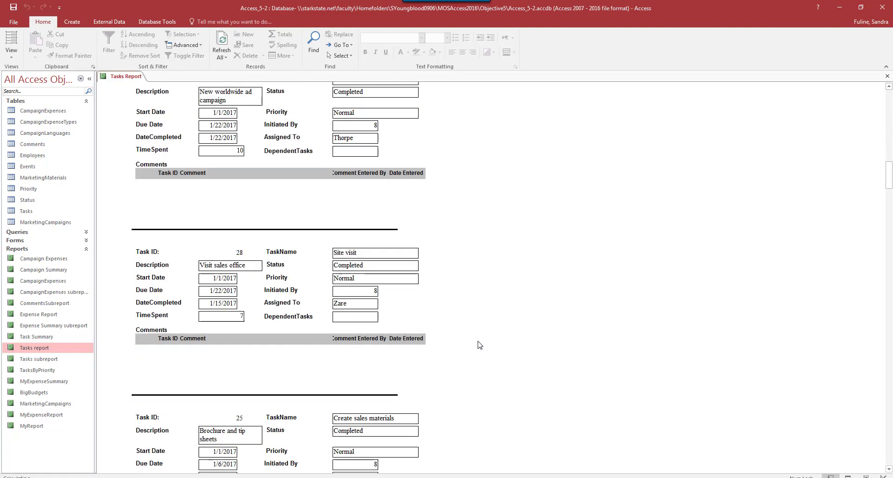
scroll(480, 344, down, 15)
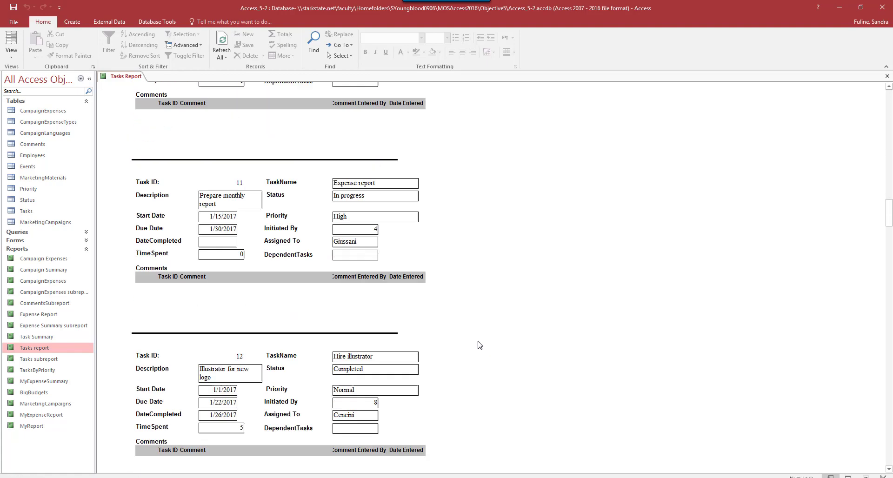
scroll(480, 345, down, 15)
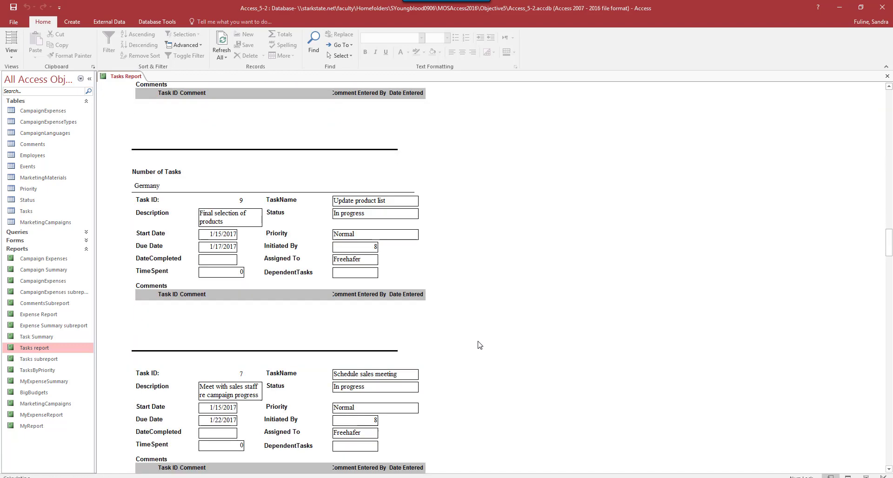
scroll(480, 346, down, 6)
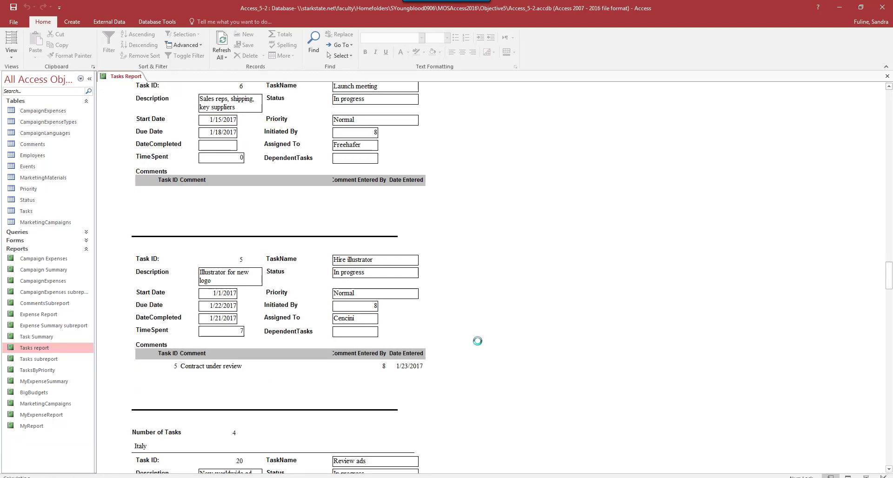
scroll(198, 230, up, 1)
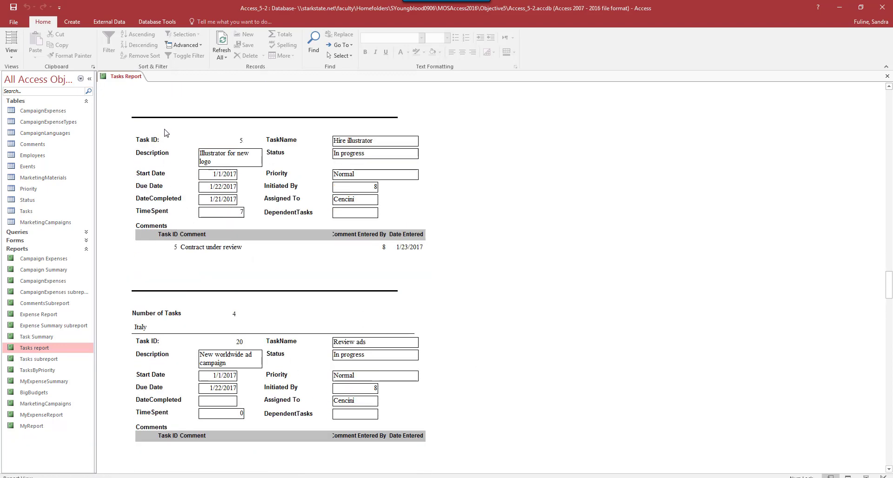